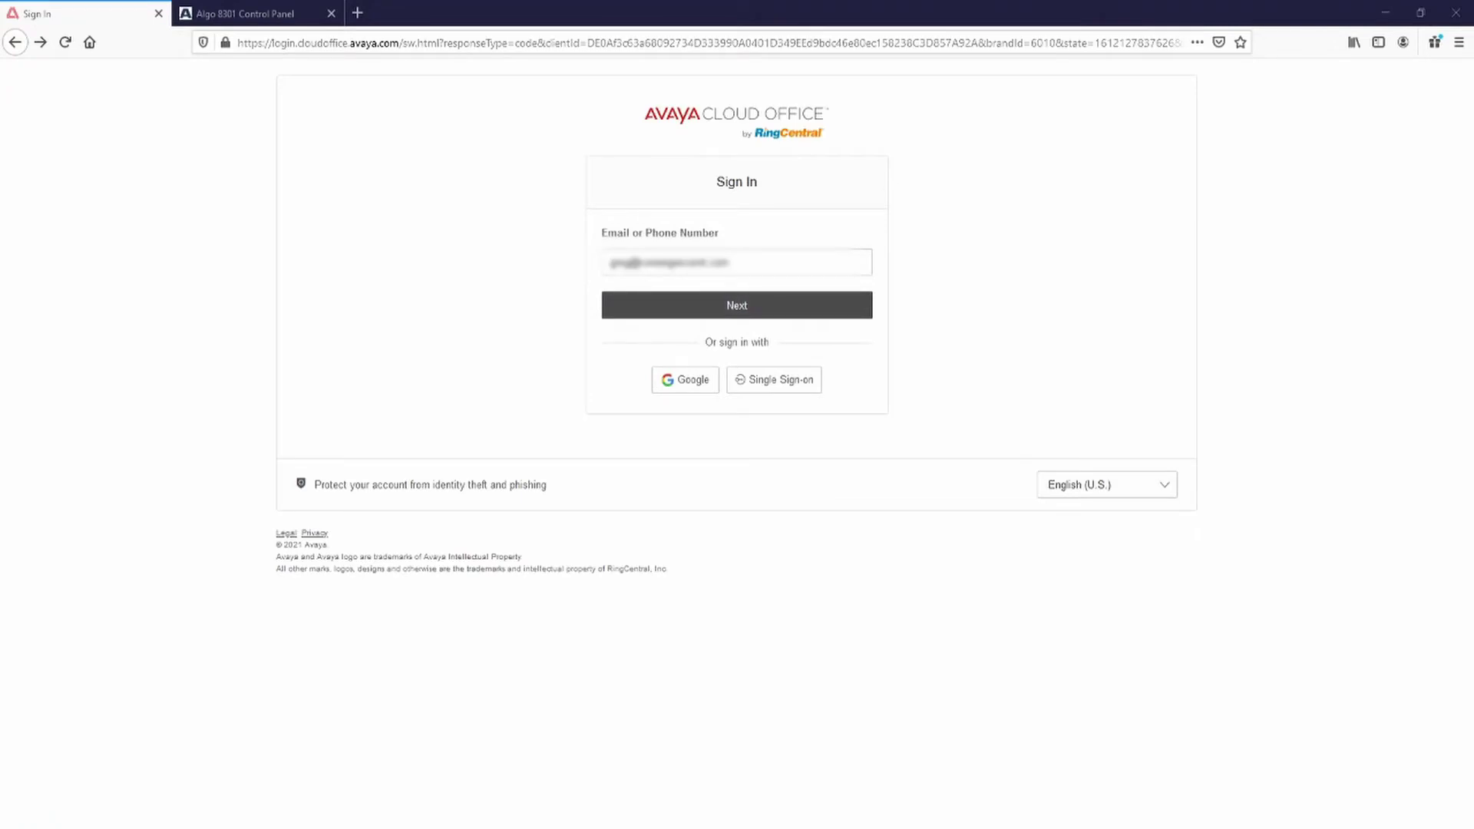
# Step: Sign in and reload the Paging Devices list, which shows the Algo 8186 device
pyautogui.click(753, 305)
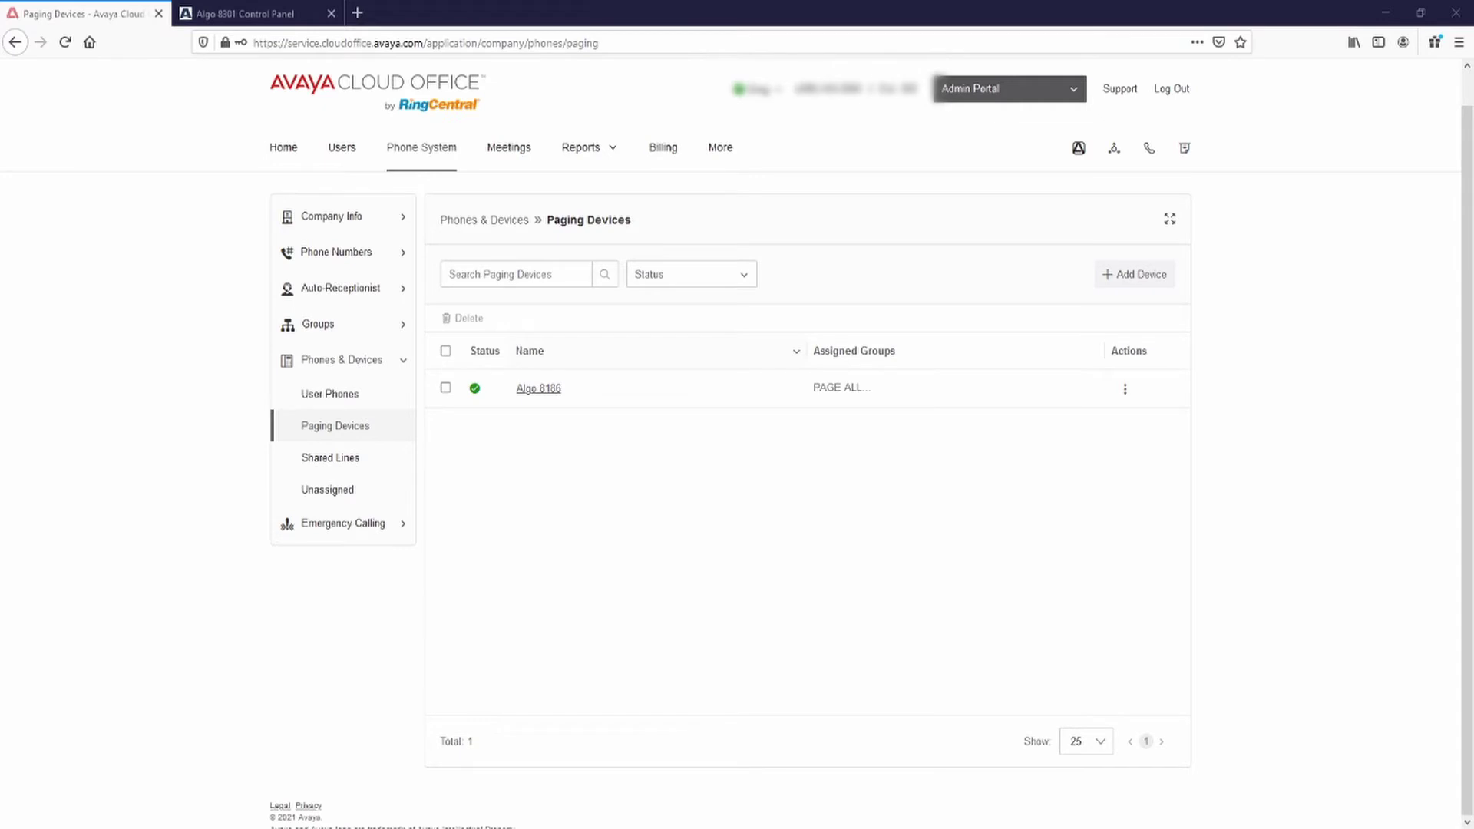
pyautogui.click(1129, 274)
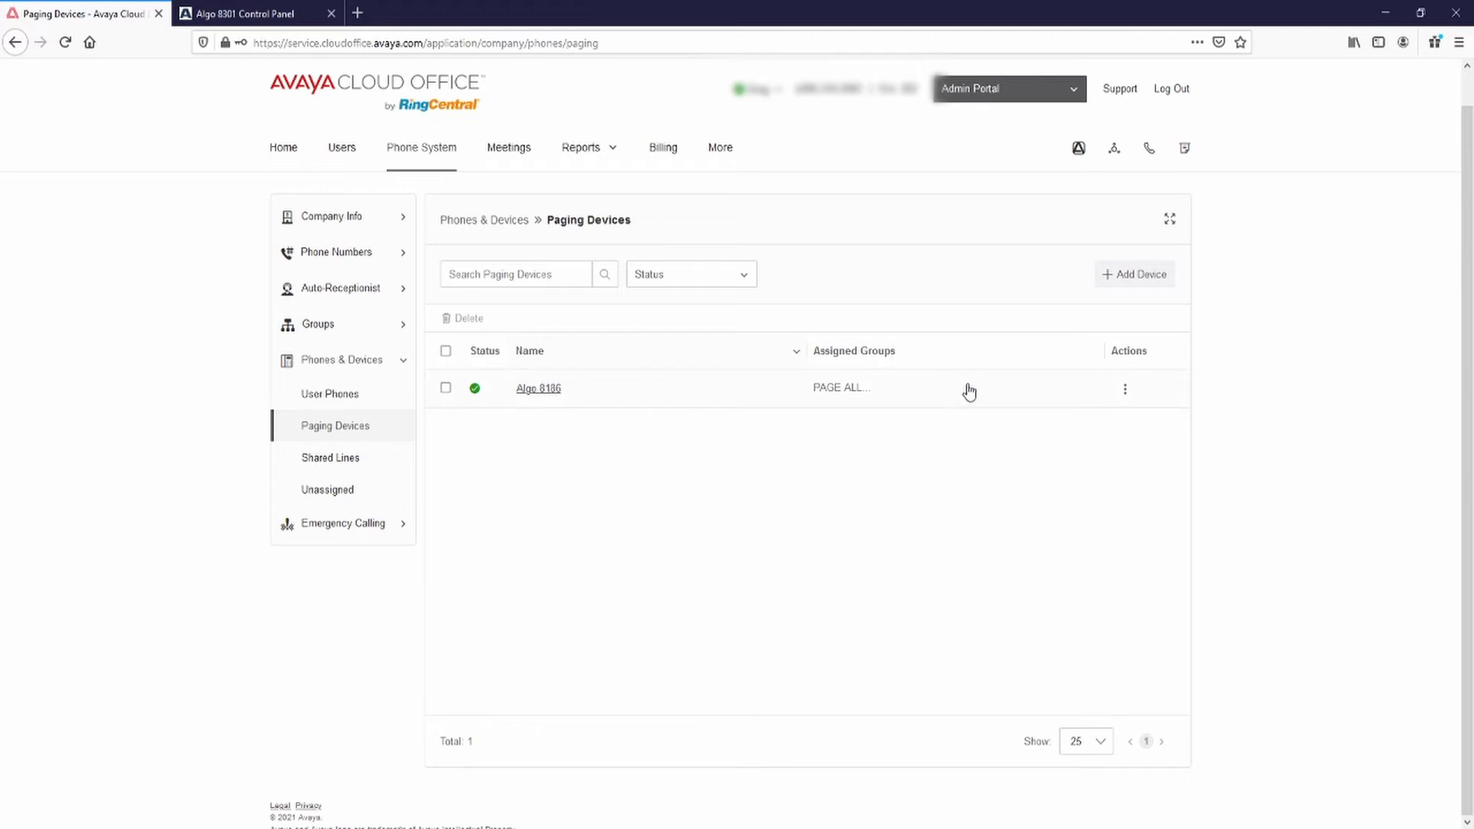
# Step: Add a paging device nicknamed 'Algo 8301' and finish past its provisioning info
pyautogui.click(1116, 281)
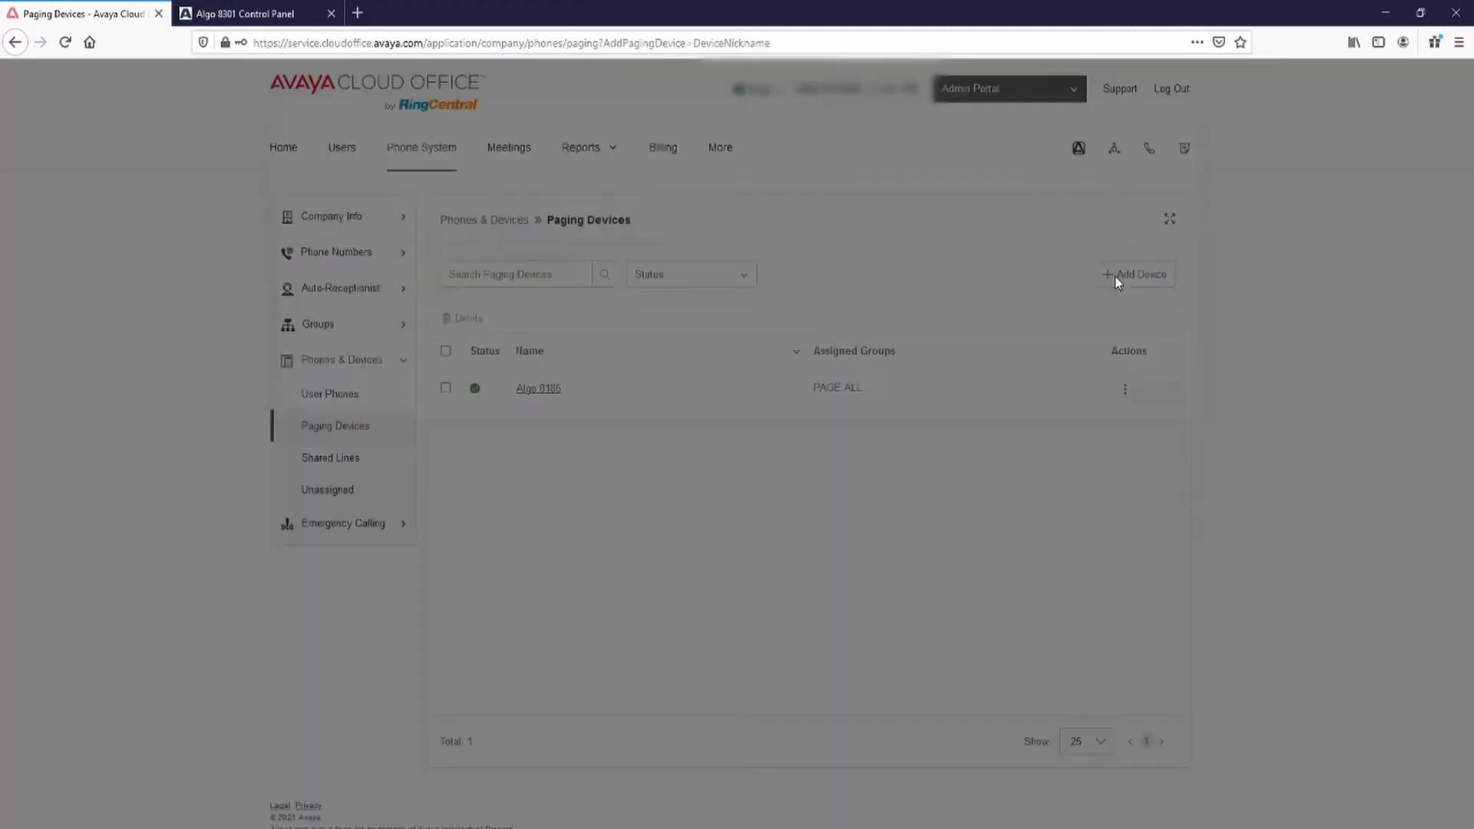
pyautogui.click(446, 402)
pyautogui.write('Algo ')
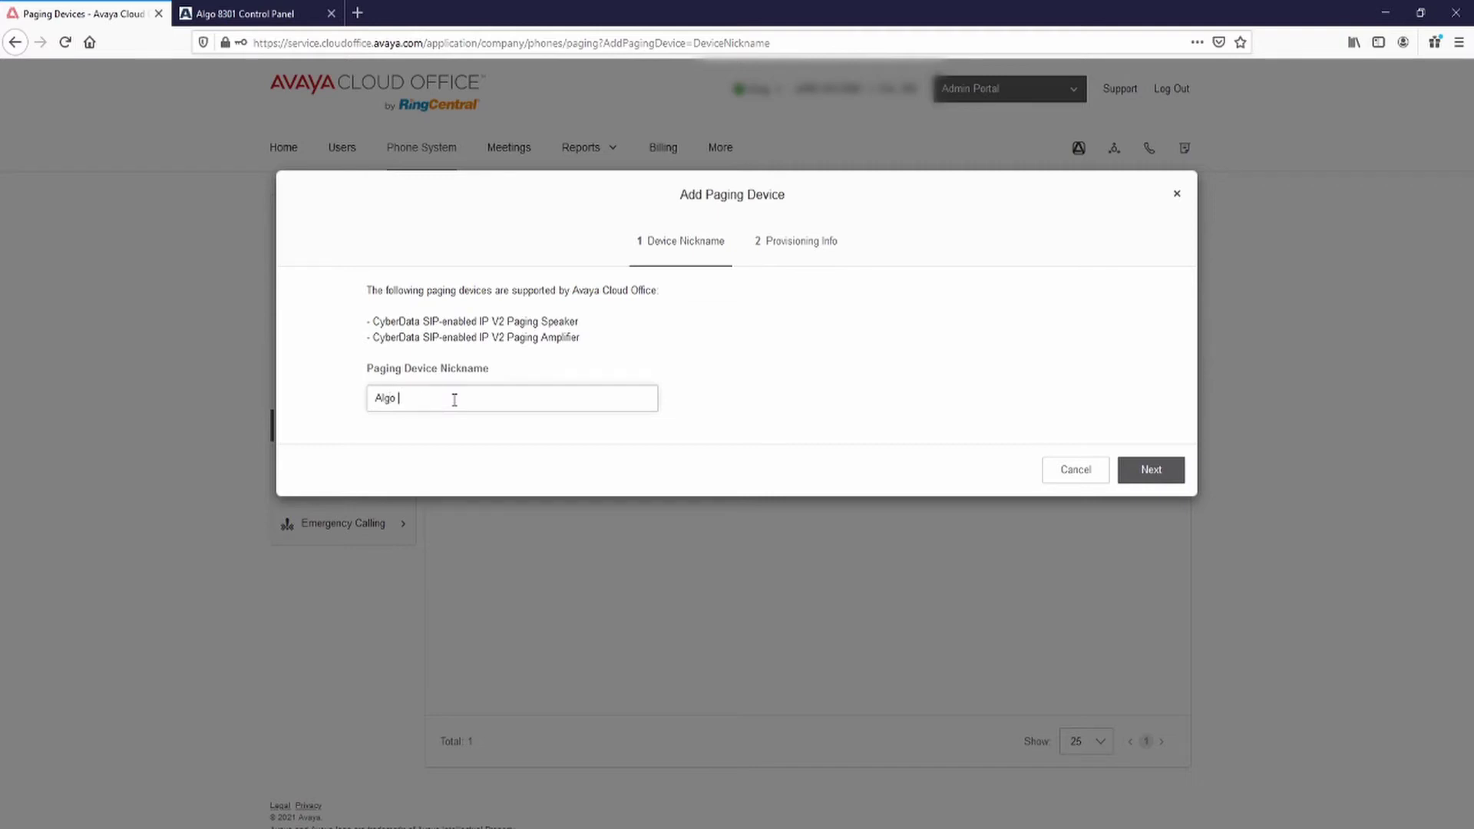
pyautogui.write('8301')
pyautogui.click(1151, 472)
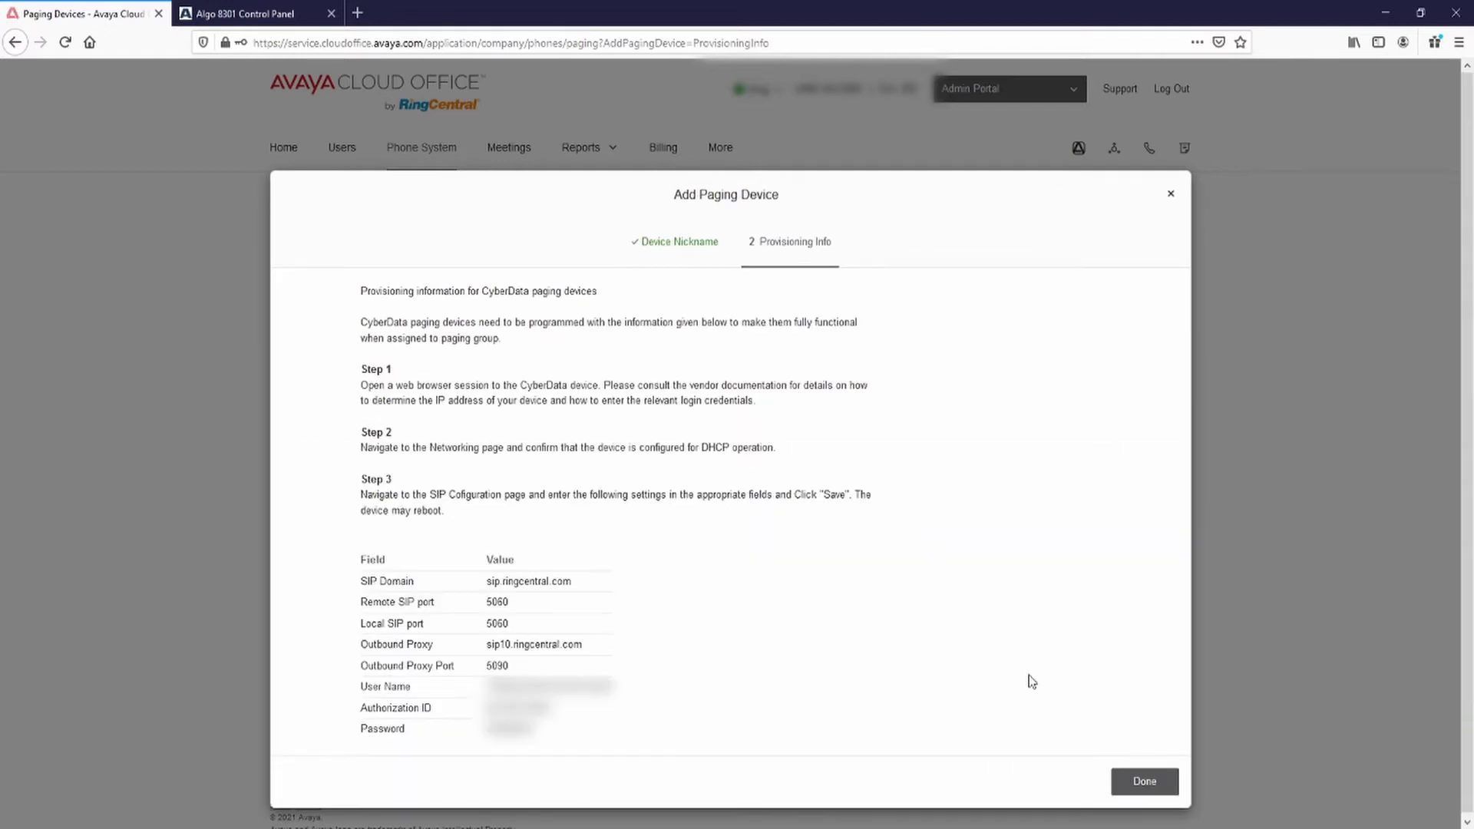
pyautogui.click(1164, 794)
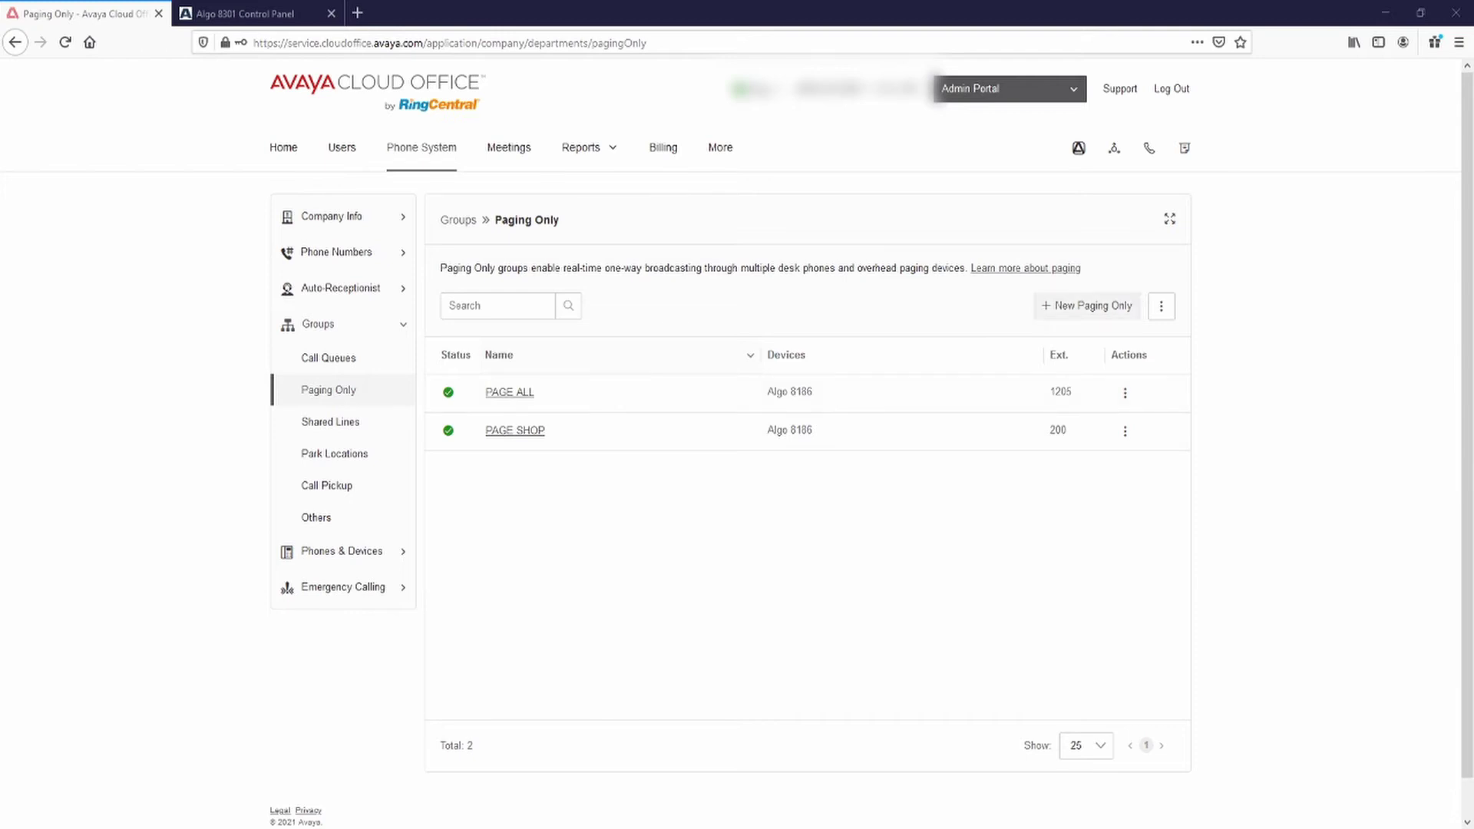
# Step: Create a Paging Only group named 'Algo 8301' on extension 1206
pyautogui.click(1087, 305)
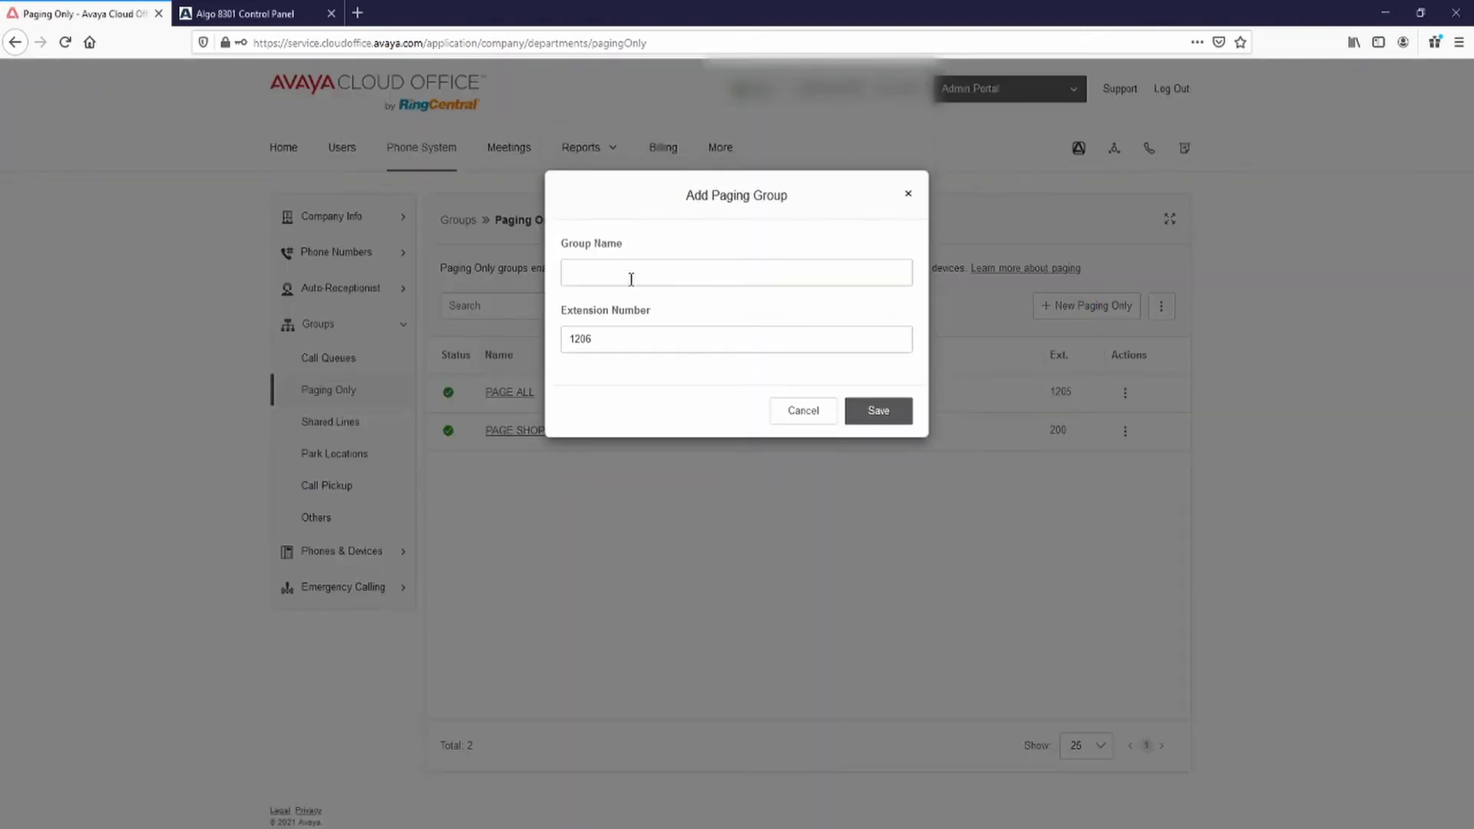
pyautogui.click(629, 279)
pyautogui.write('Algo 8301')
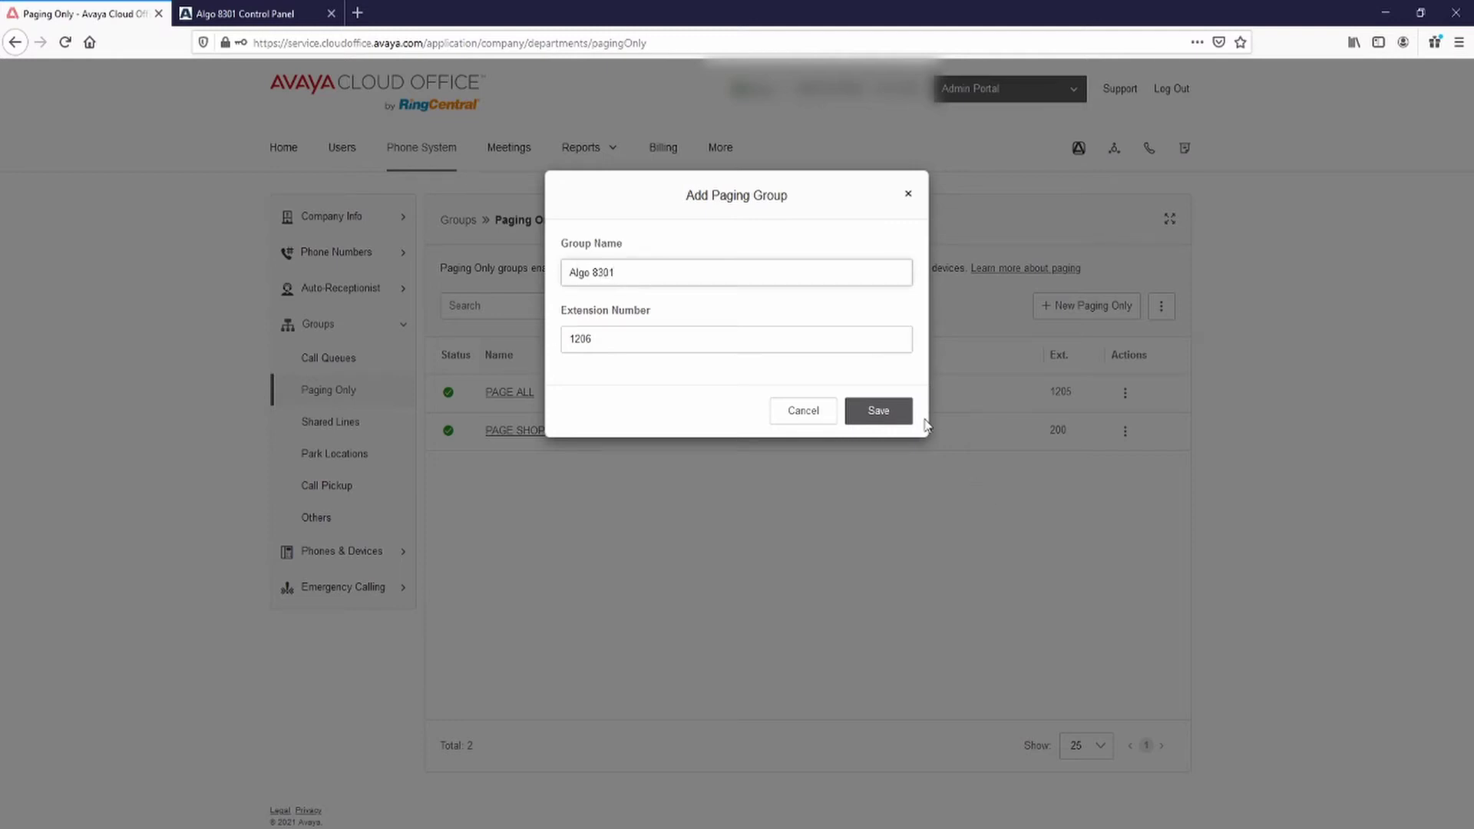
pyautogui.click(883, 413)
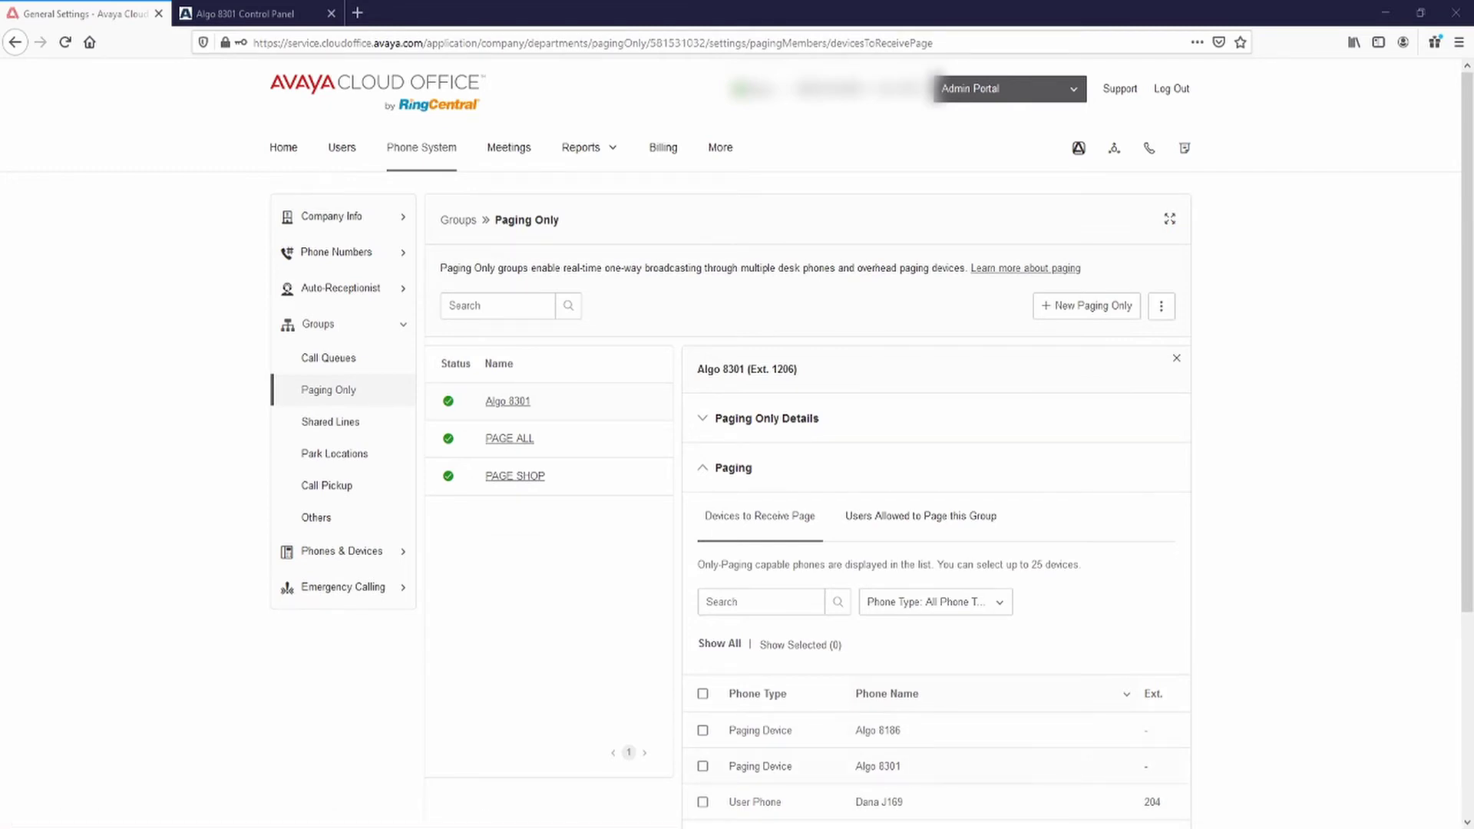
# Step: Make the Algo 8301 device receive this group's pages and save
pyautogui.click(702, 766)
pyautogui.scroll(-5, 1052, 688)
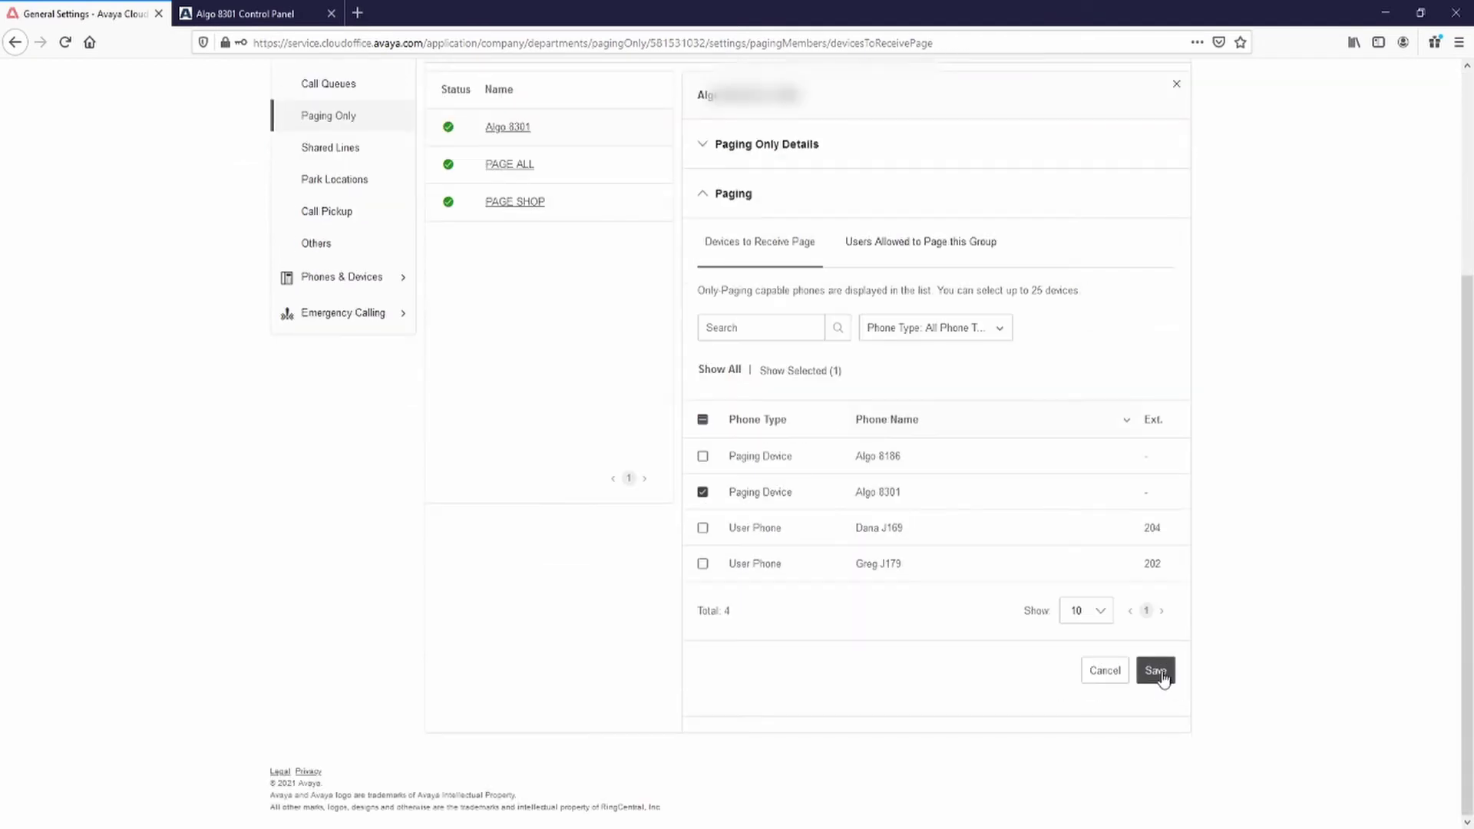
pyautogui.click(1161, 674)
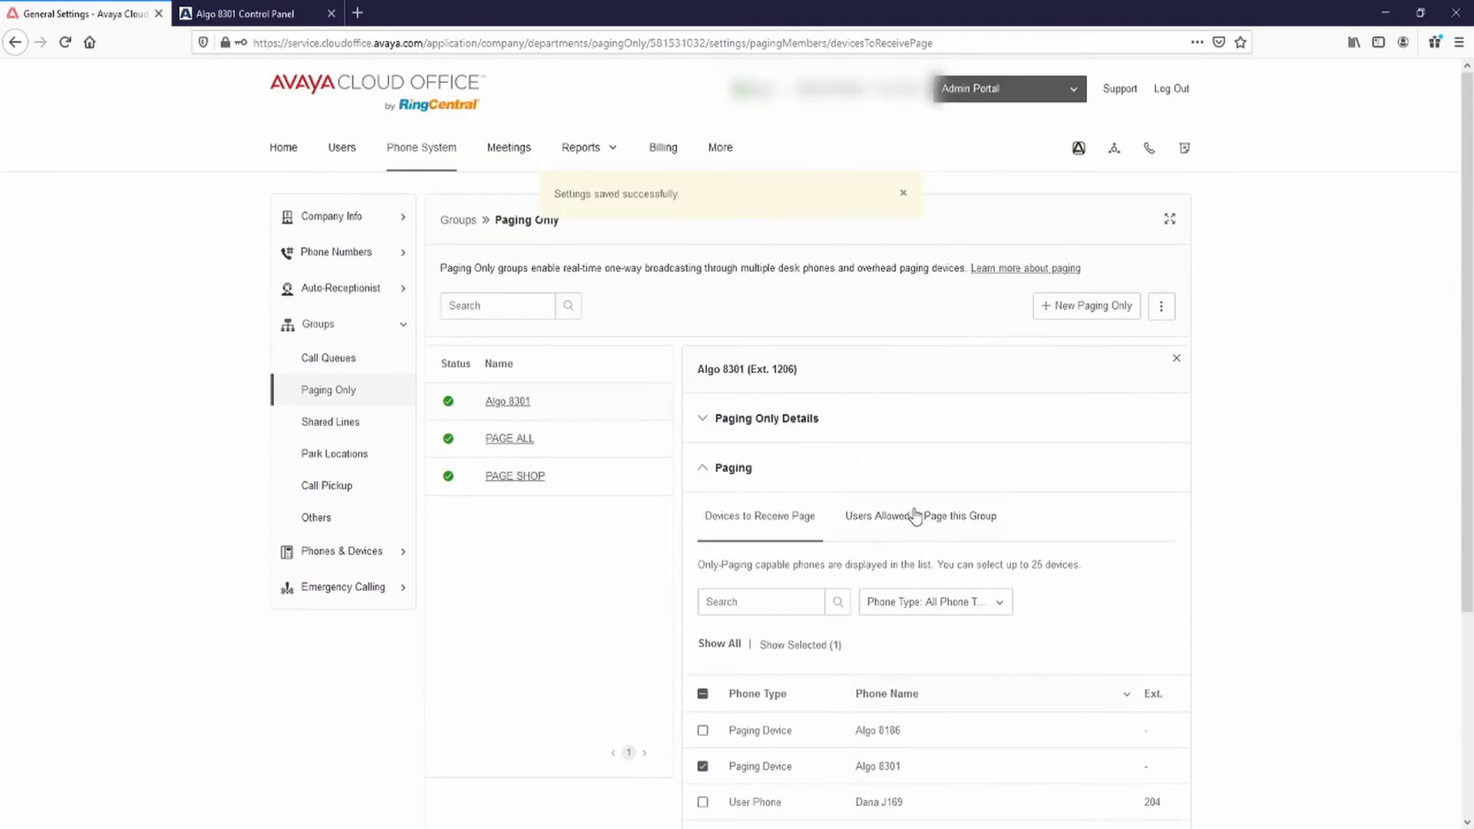
# Step: Allow users at extensions 204, 202 and 201 to page the group, then save
pyautogui.click(915, 516)
pyautogui.scroll(-2, 897, 566)
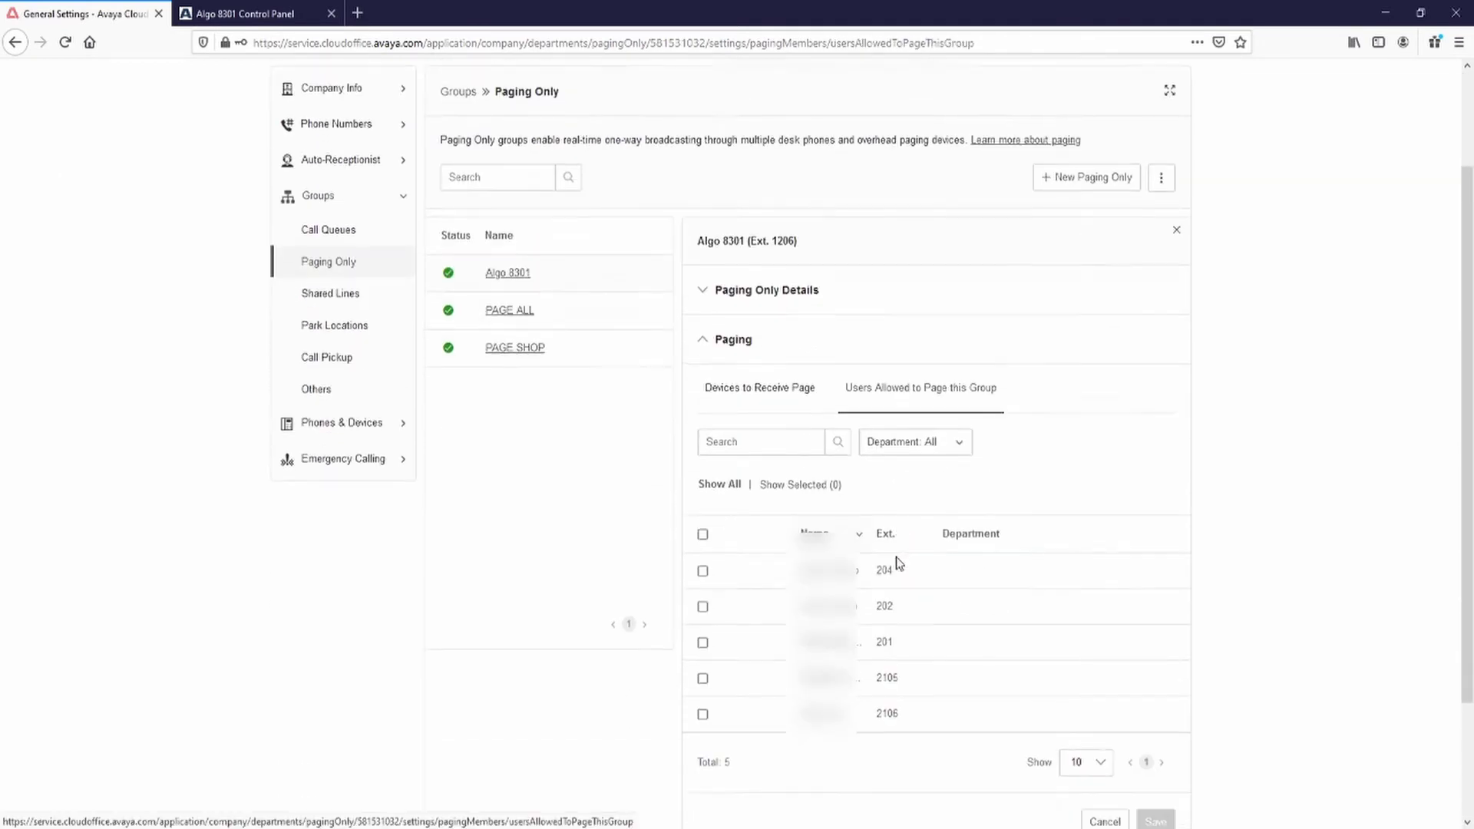
pyautogui.click(703, 536)
pyautogui.click(703, 572)
pyautogui.click(702, 609)
pyautogui.click(1157, 787)
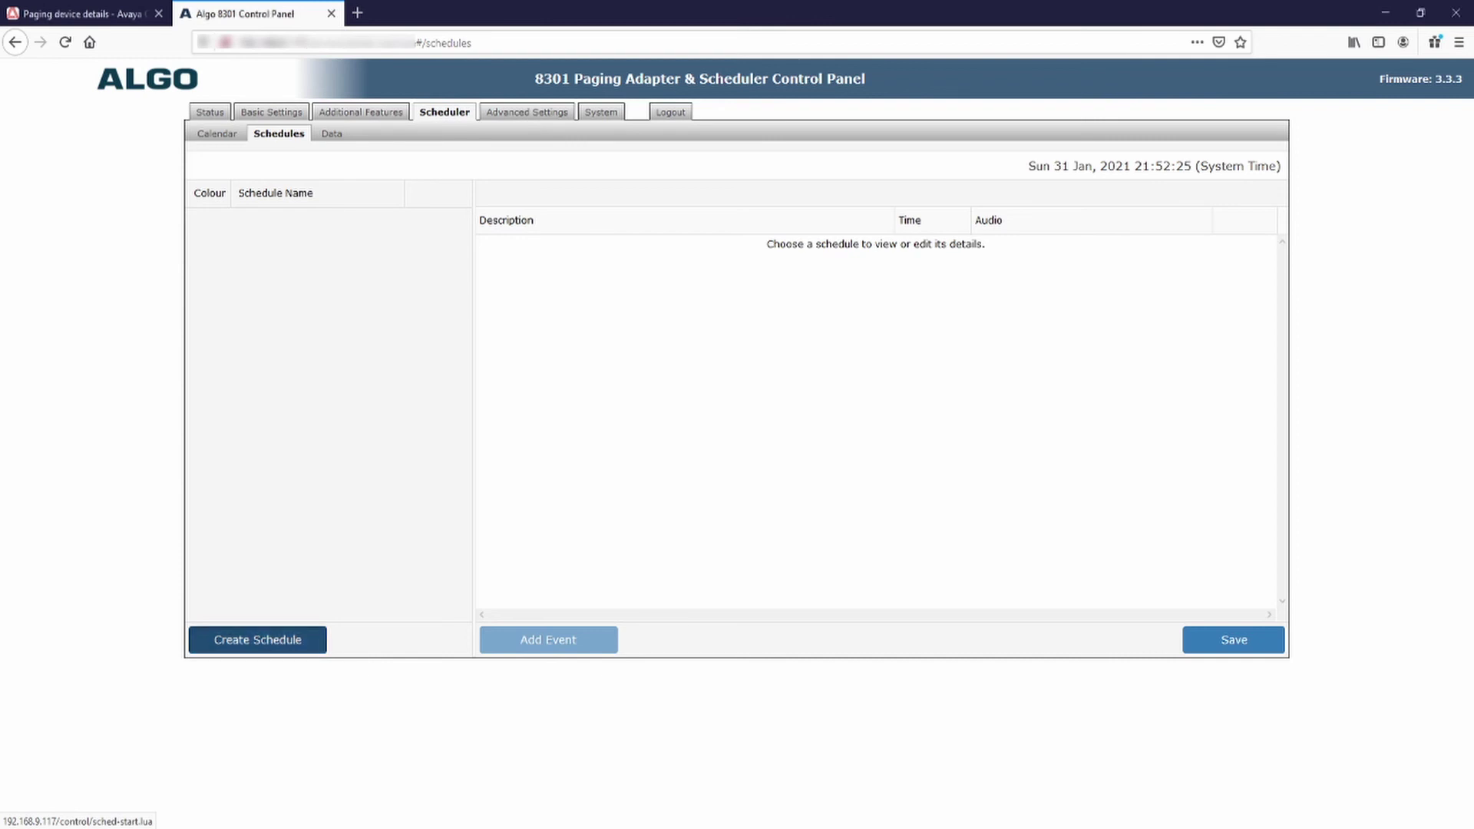
# Step: Create a schedule named 'Test Schedule' with a bright green colour
pyautogui.click(256, 638)
pyautogui.click(278, 229)
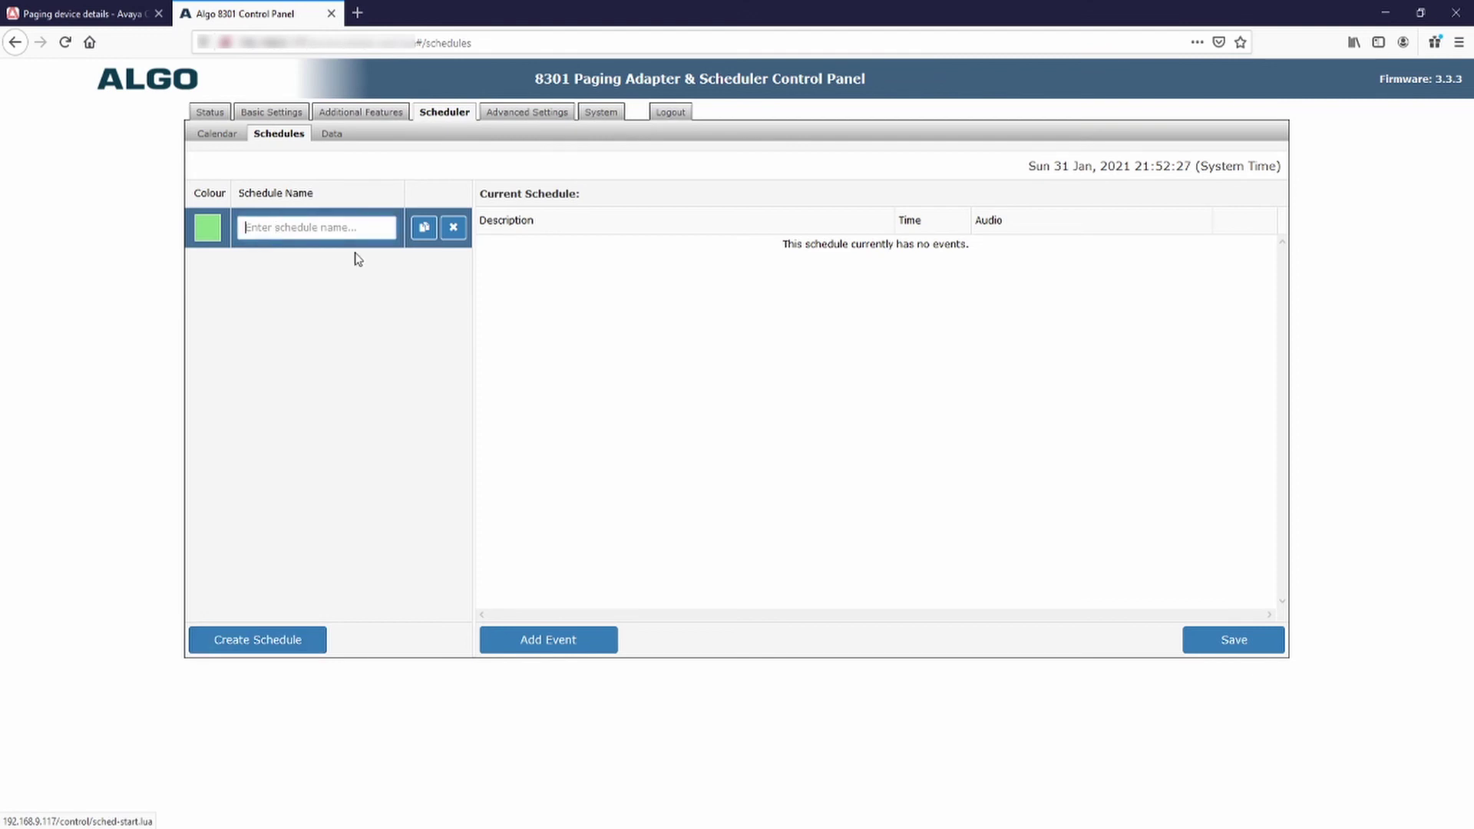
pyautogui.write('Test Schedule')
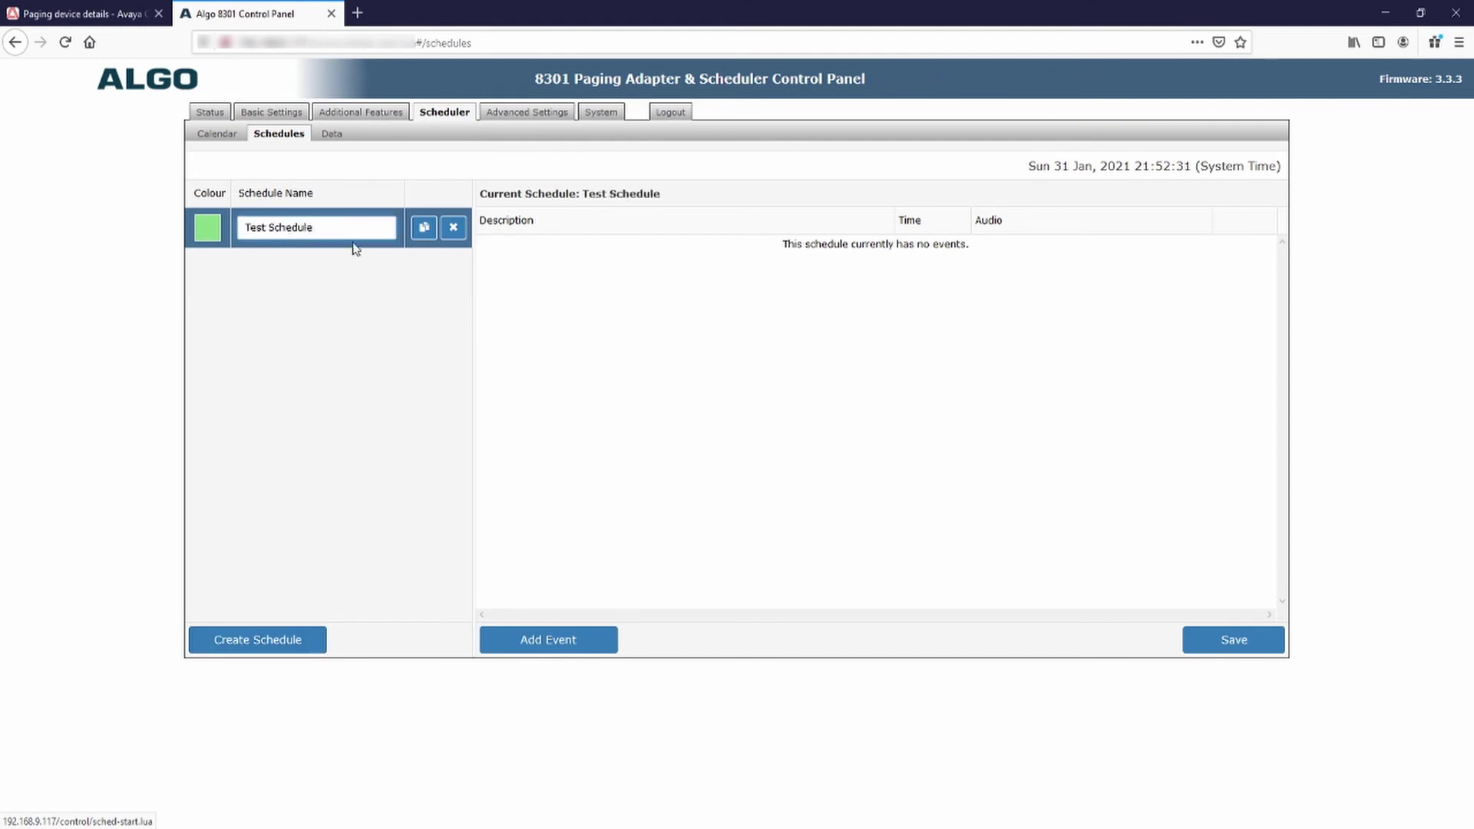
pyautogui.click(208, 228)
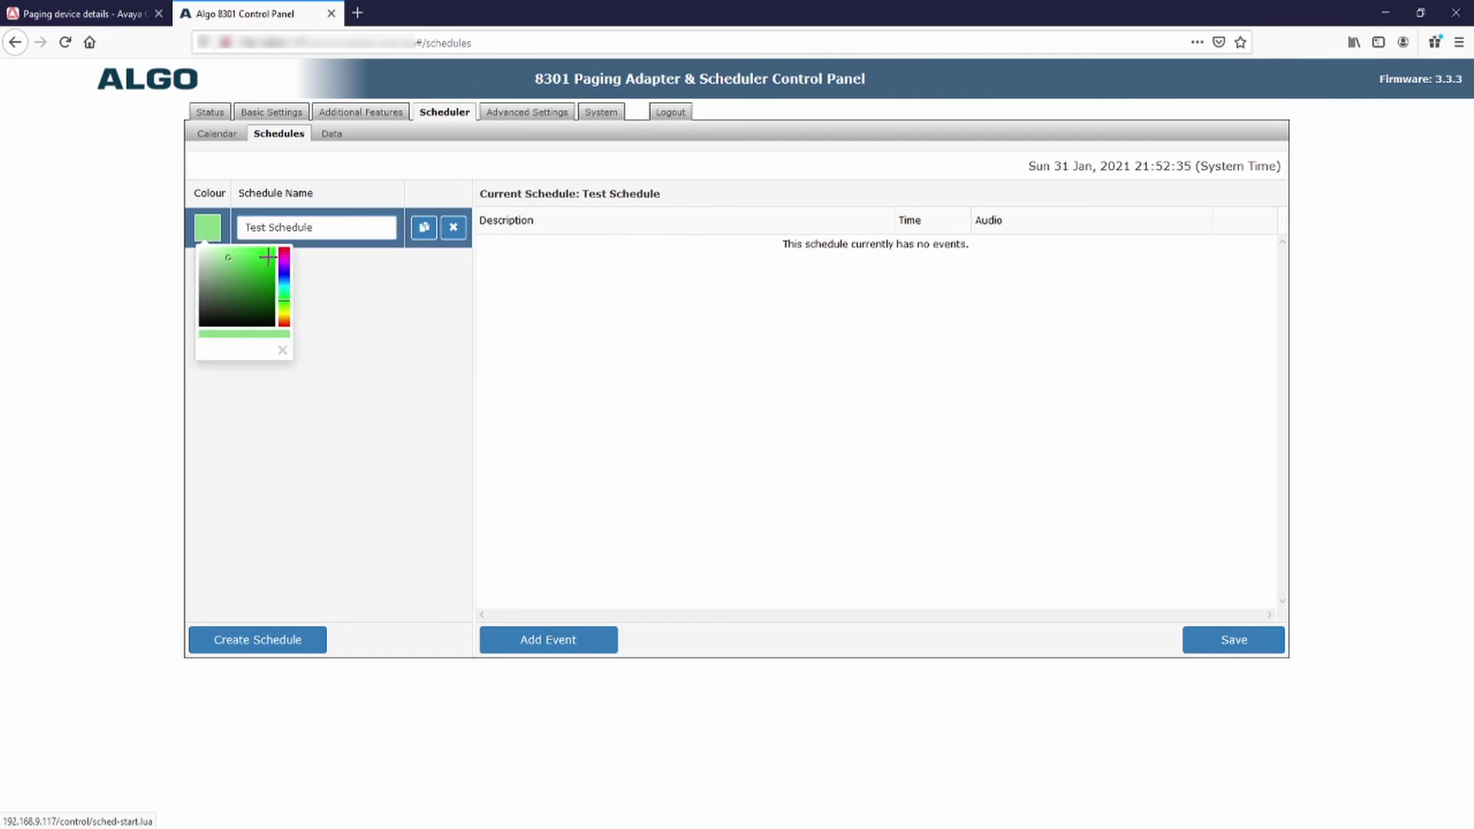
pyautogui.click(269, 257)
pyautogui.click(305, 556)
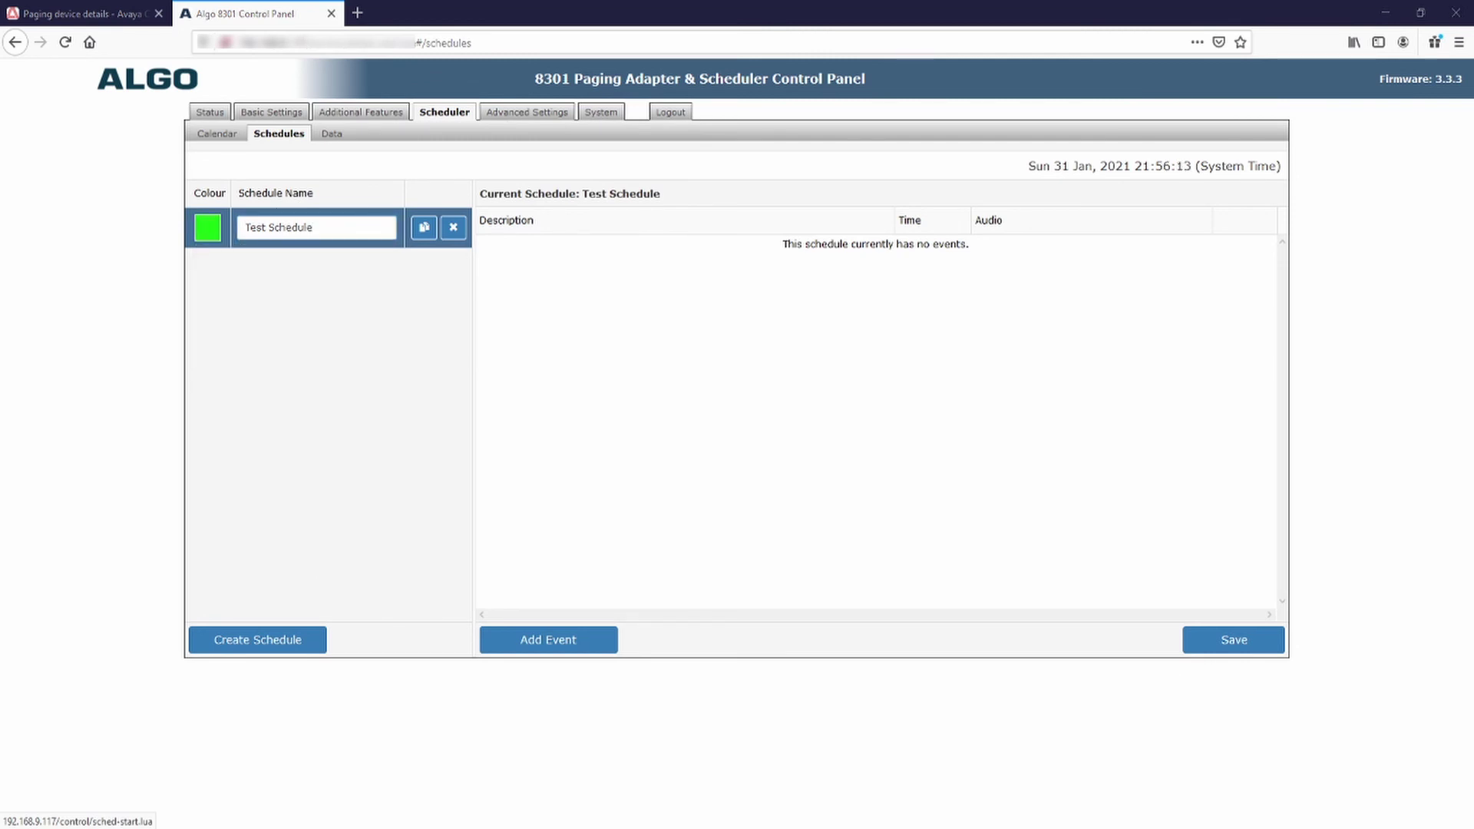
# Step: Add a Mask Announcement event at 08:00 playing Mask Announcement.wav and save
pyautogui.click(548, 639)
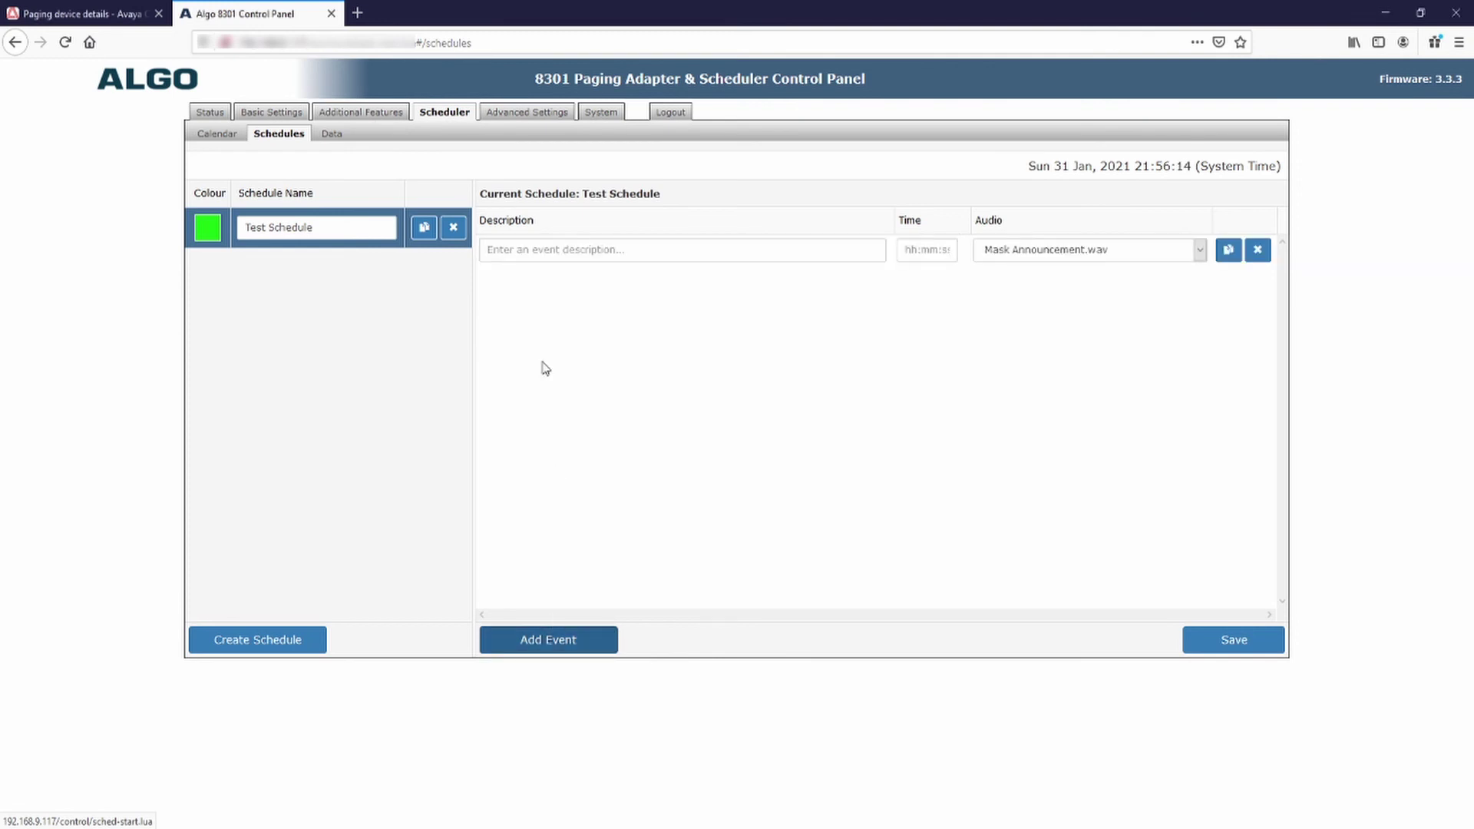
pyautogui.click(563, 251)
pyautogui.write('Mask Announcement')
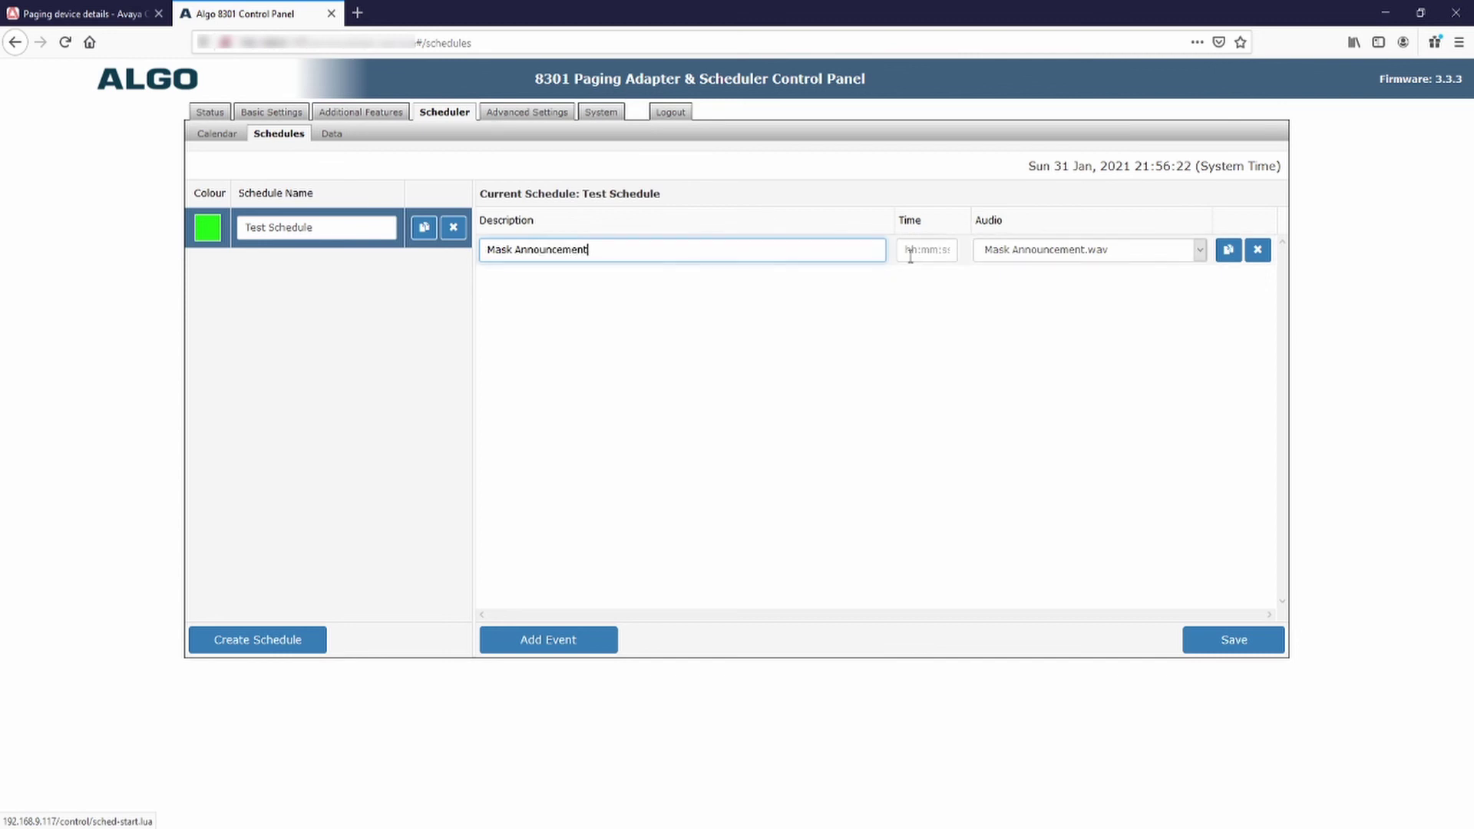
pyautogui.click(911, 250)
pyautogui.write('08:00')
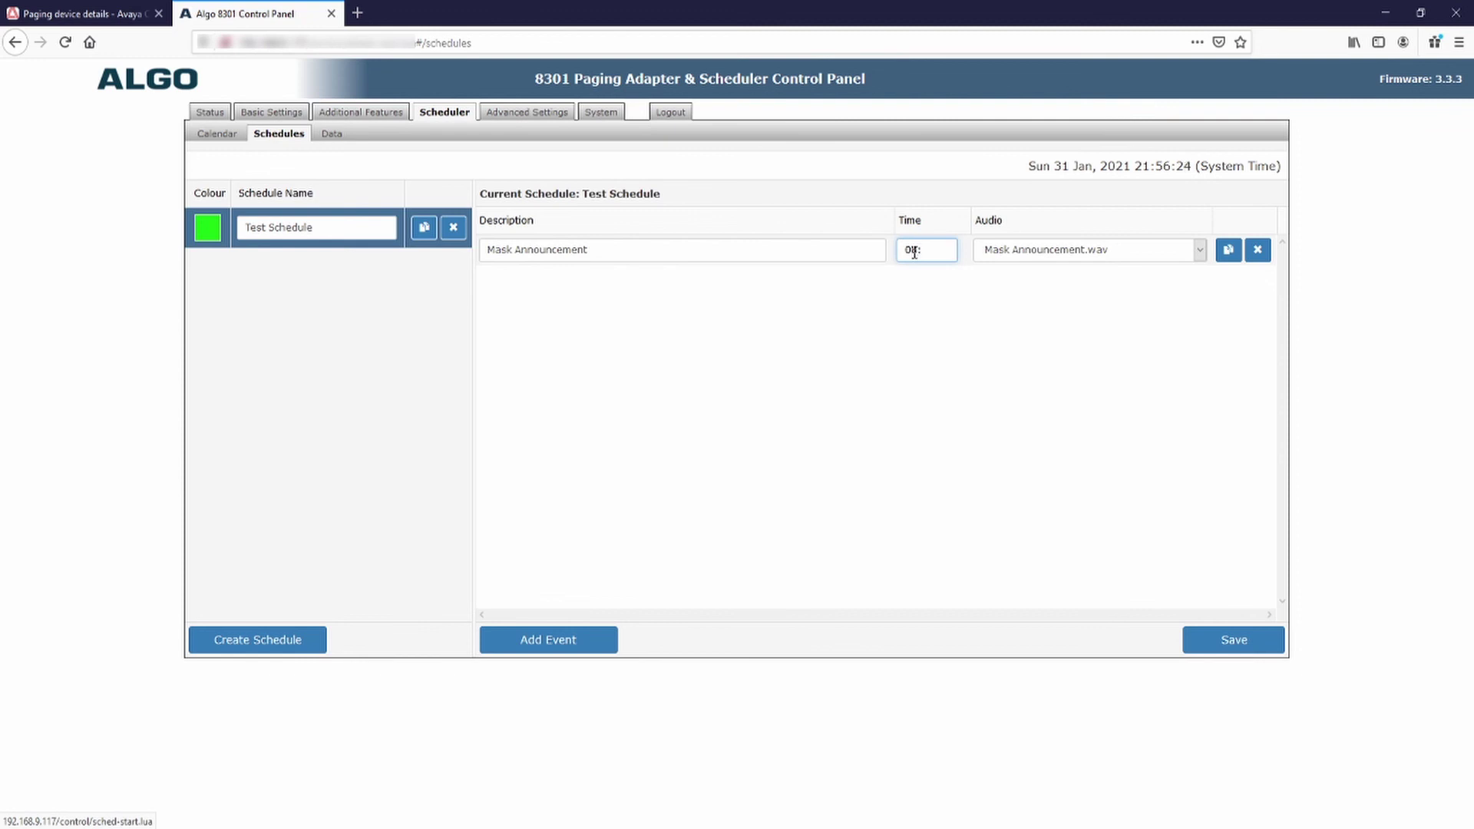
pyautogui.click(1200, 253)
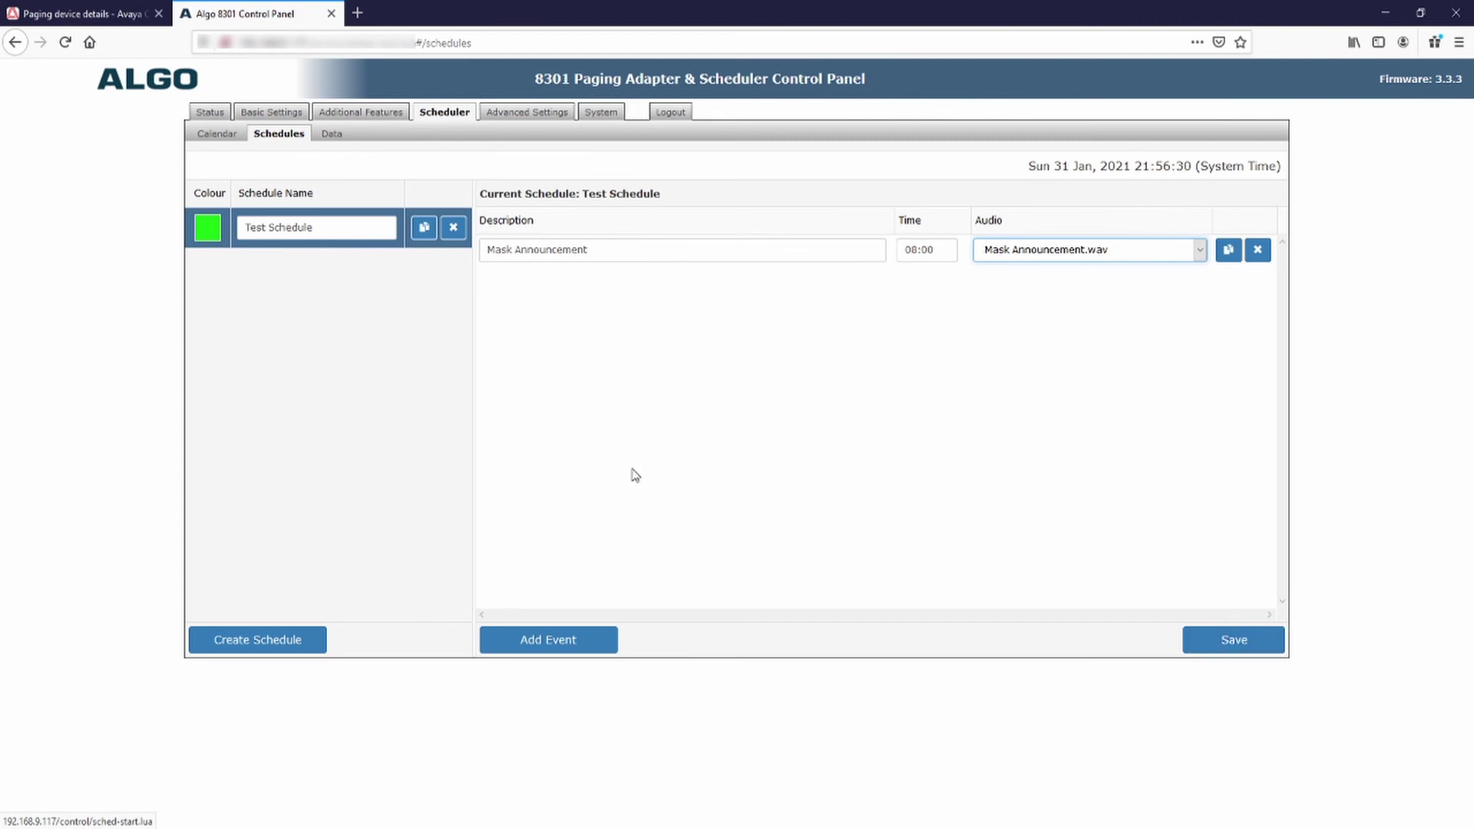
pyautogui.click(1236, 642)
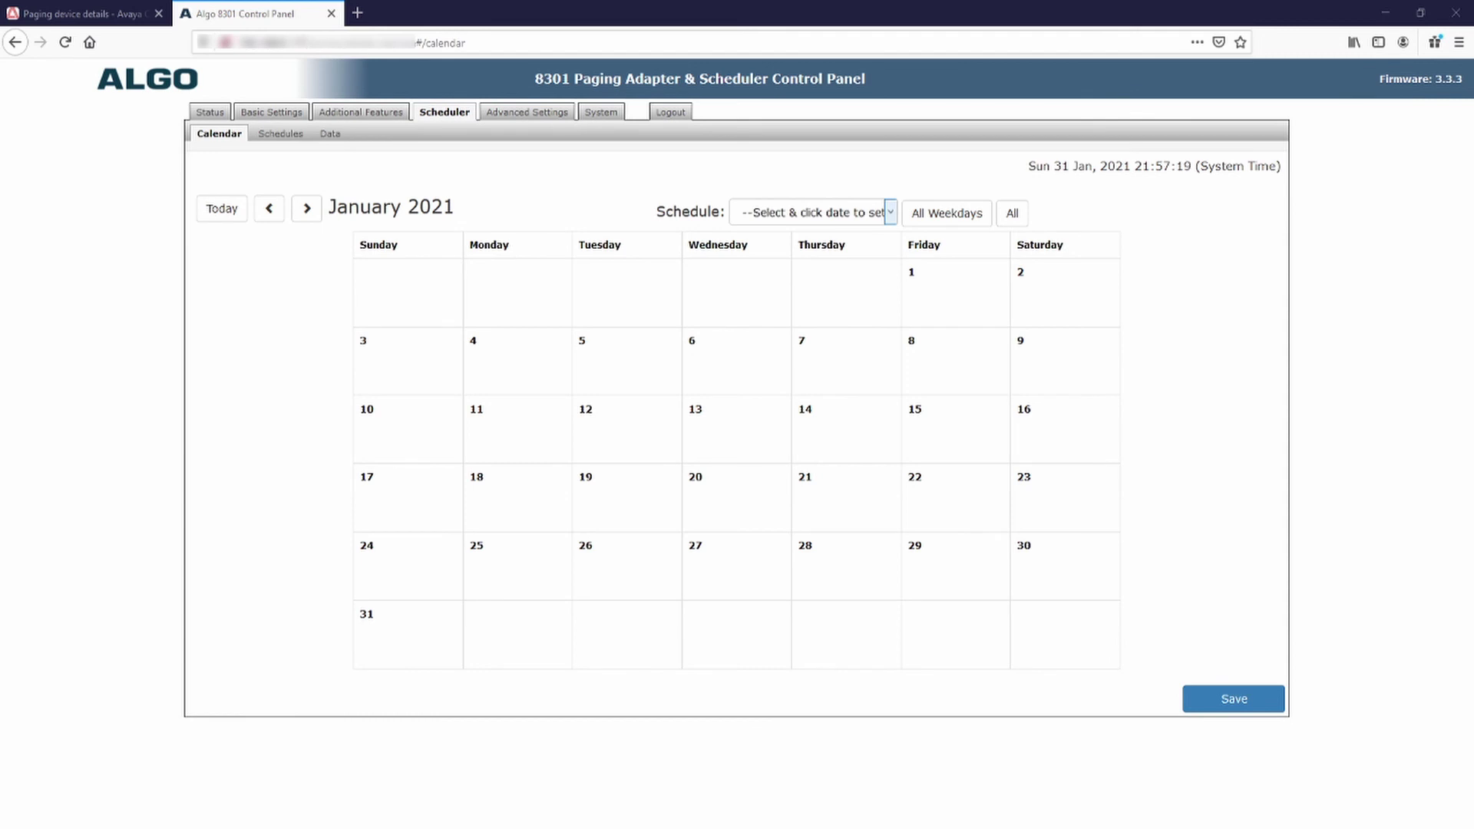
# Step: Assign Test Schedule to all days of January and February 2021, then save the calendar
pyautogui.click(889, 212)
pyautogui.click(820, 264)
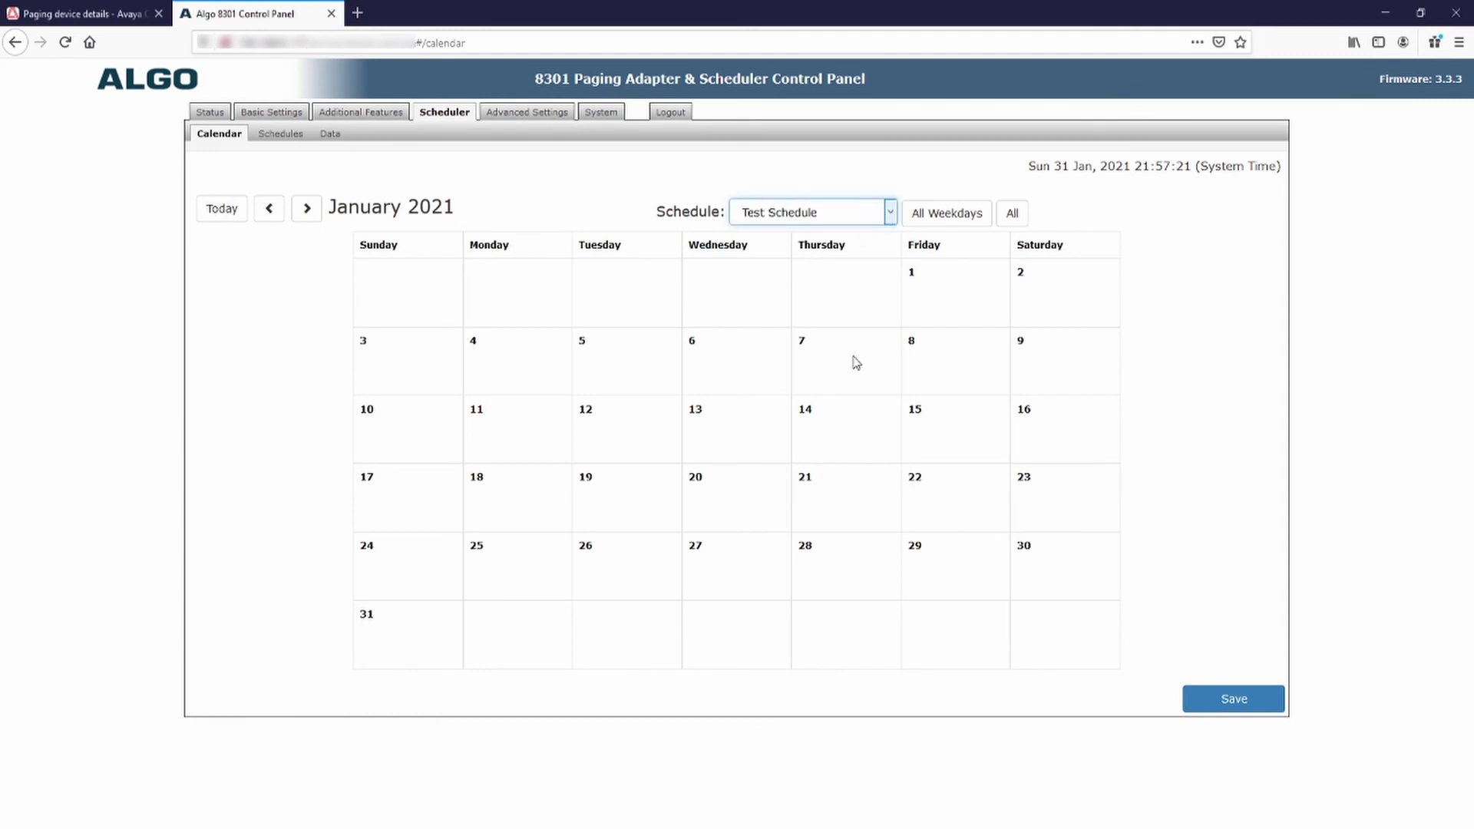
pyautogui.click(939, 314)
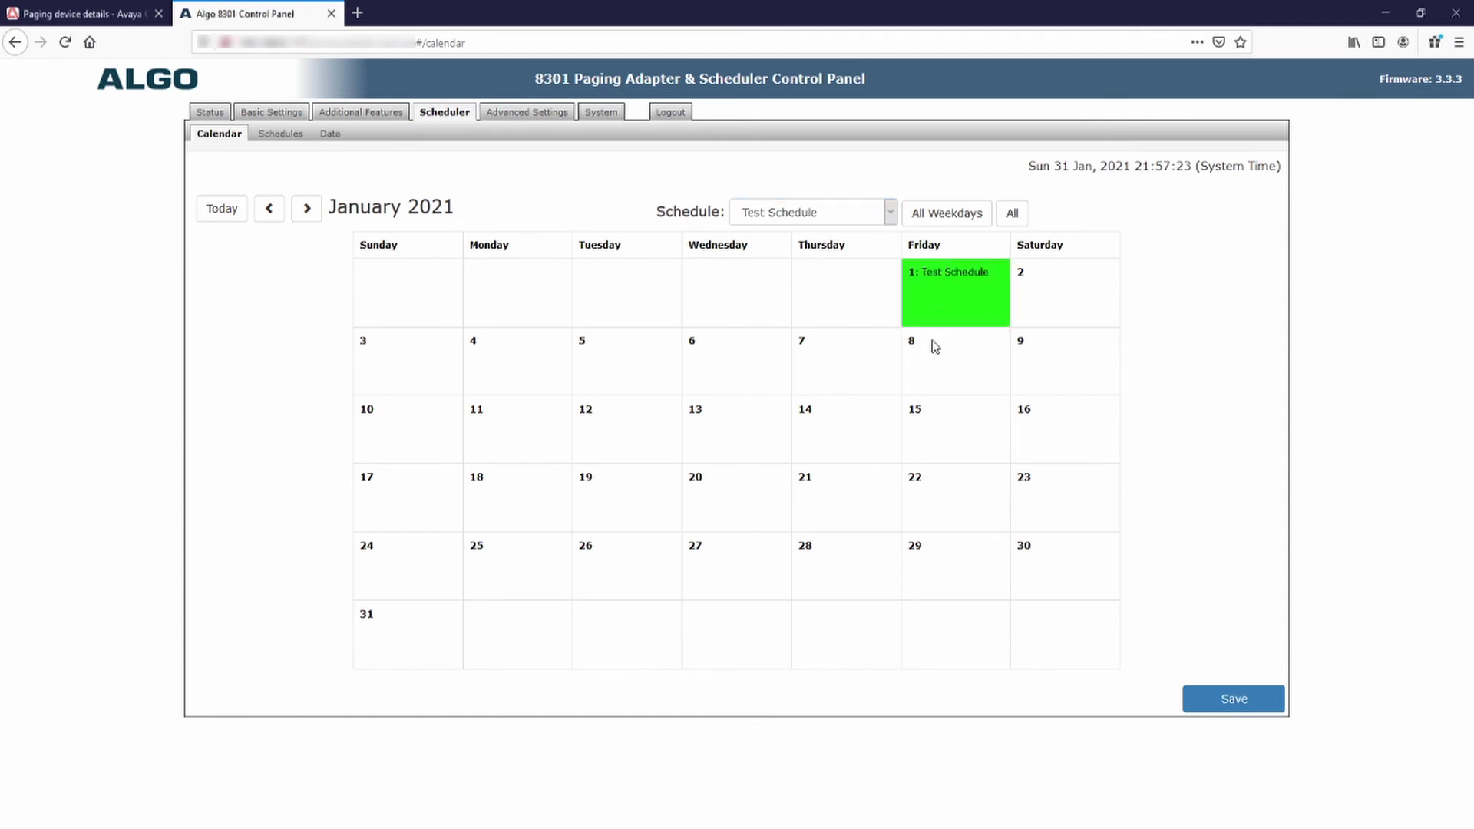
pyautogui.click(944, 219)
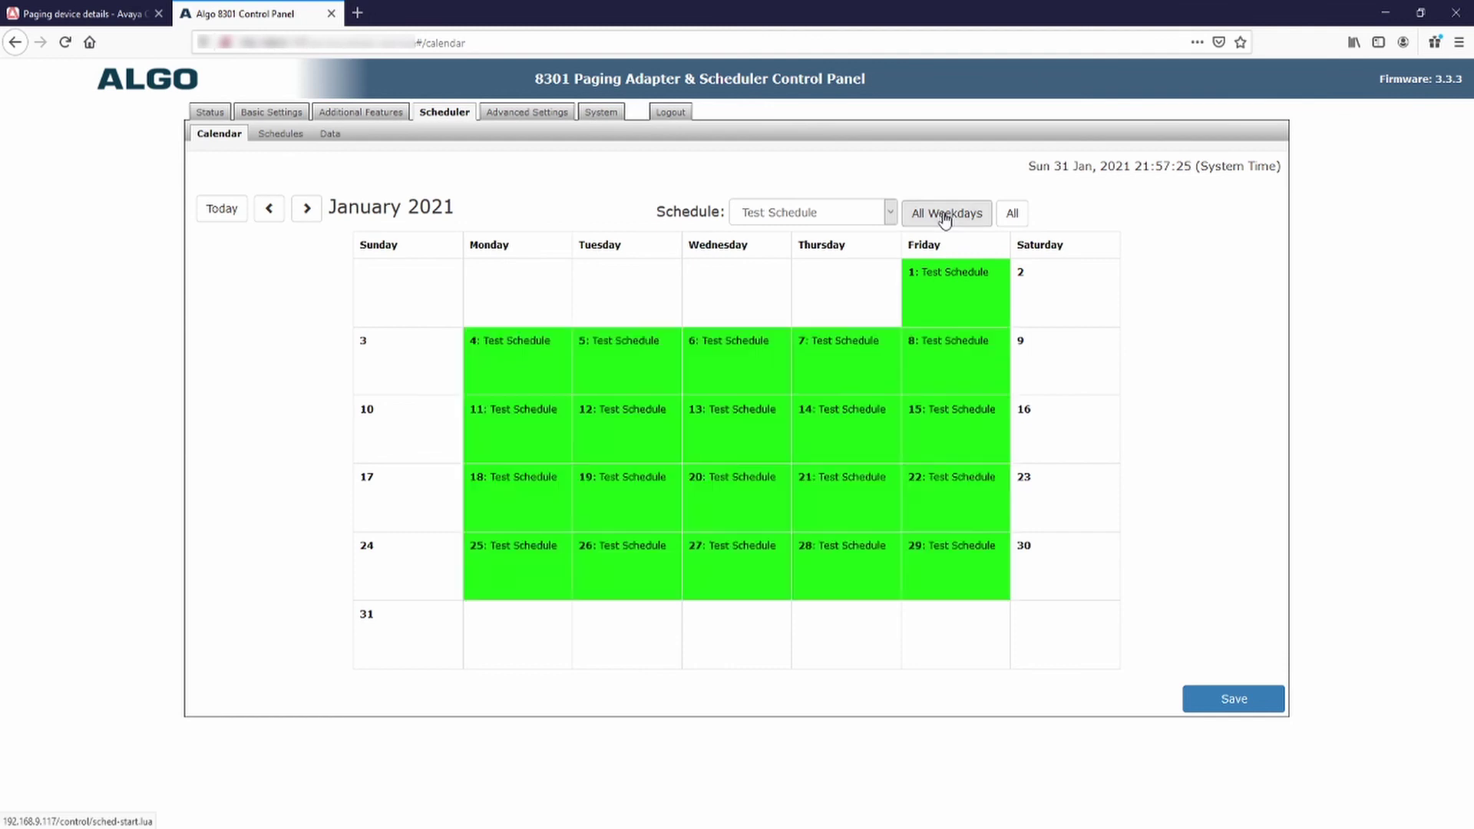
pyautogui.click(1014, 216)
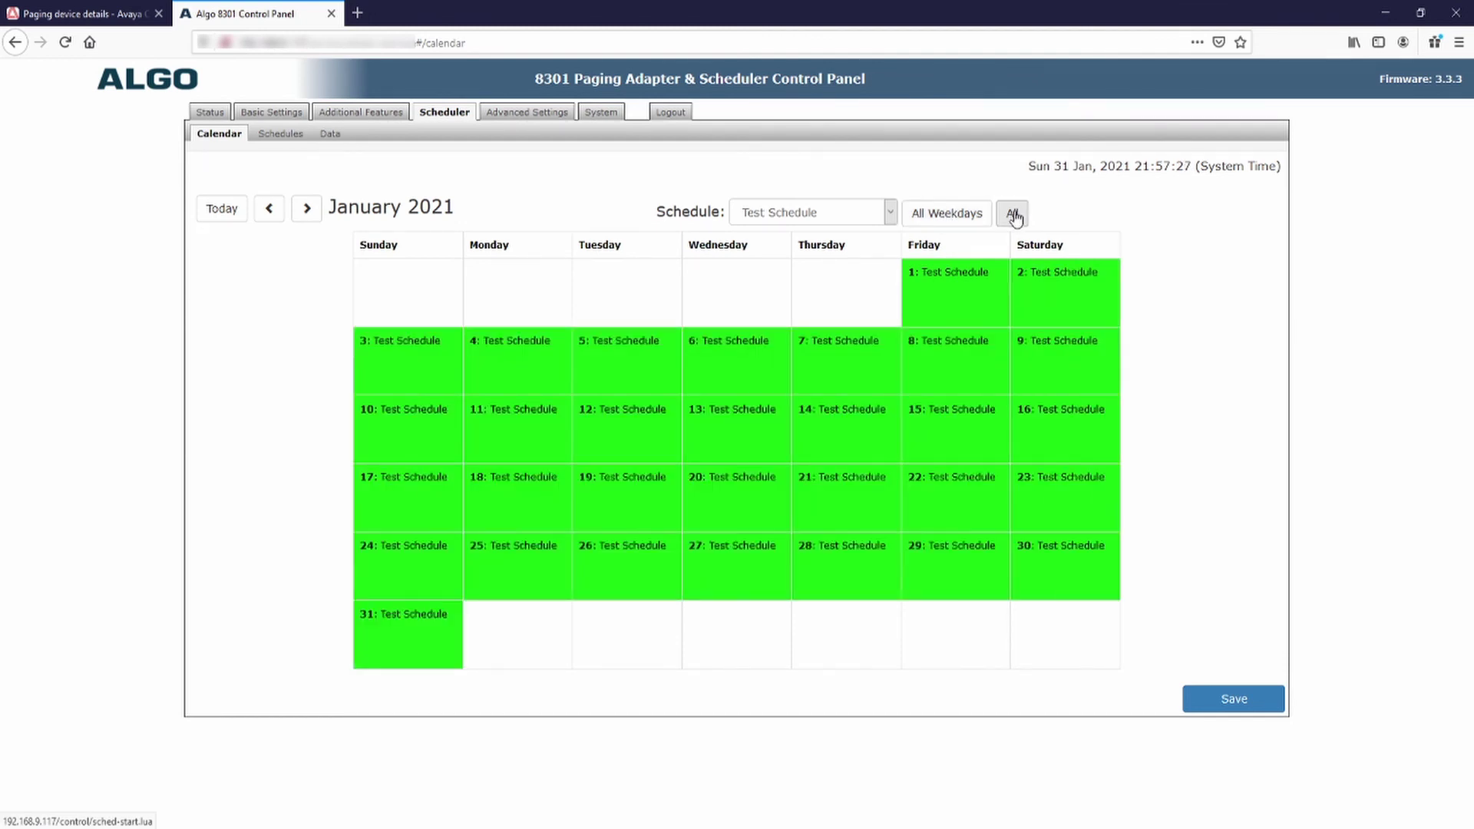
pyautogui.click(307, 209)
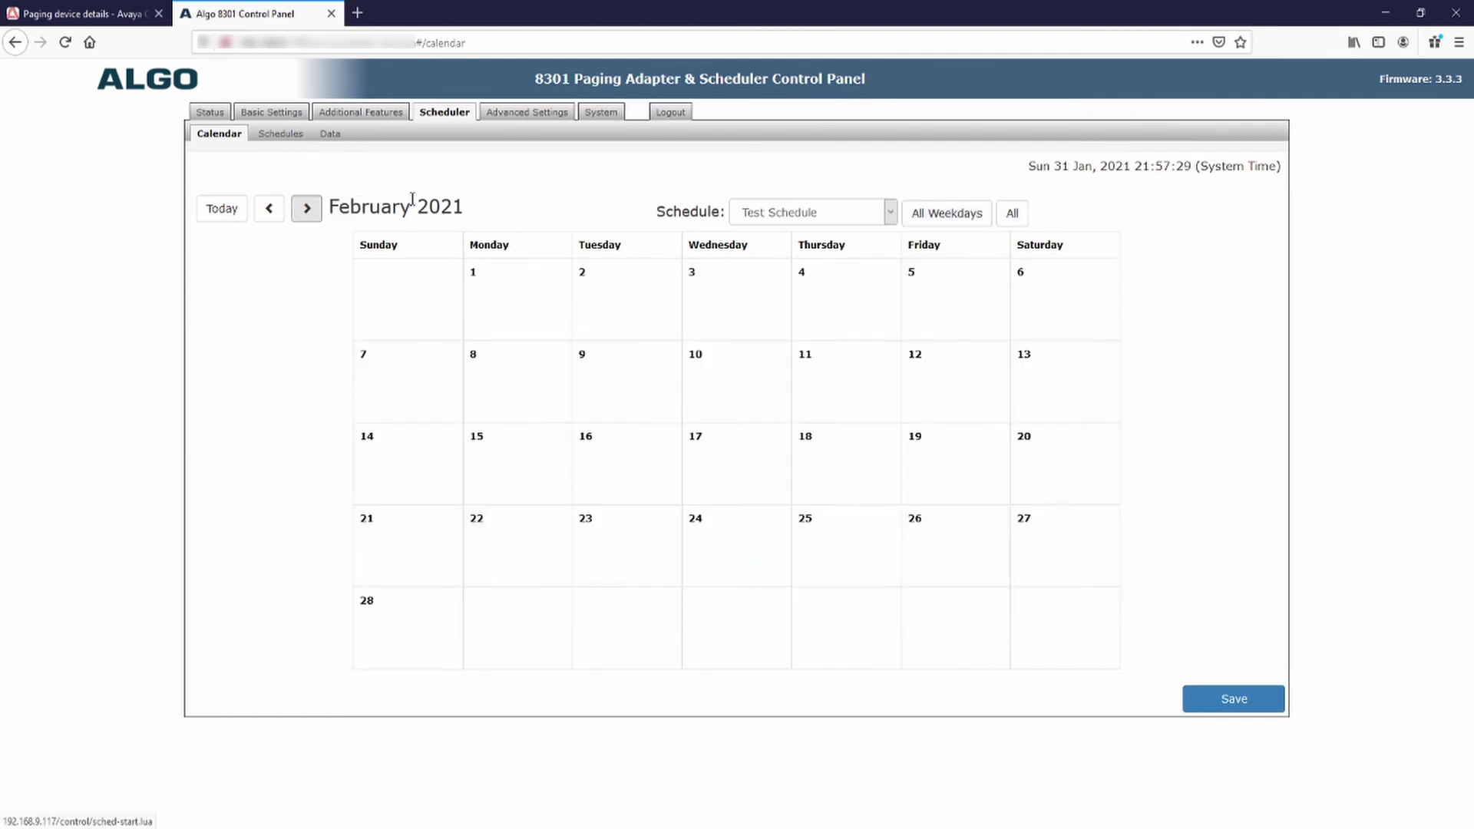
pyautogui.click(1011, 217)
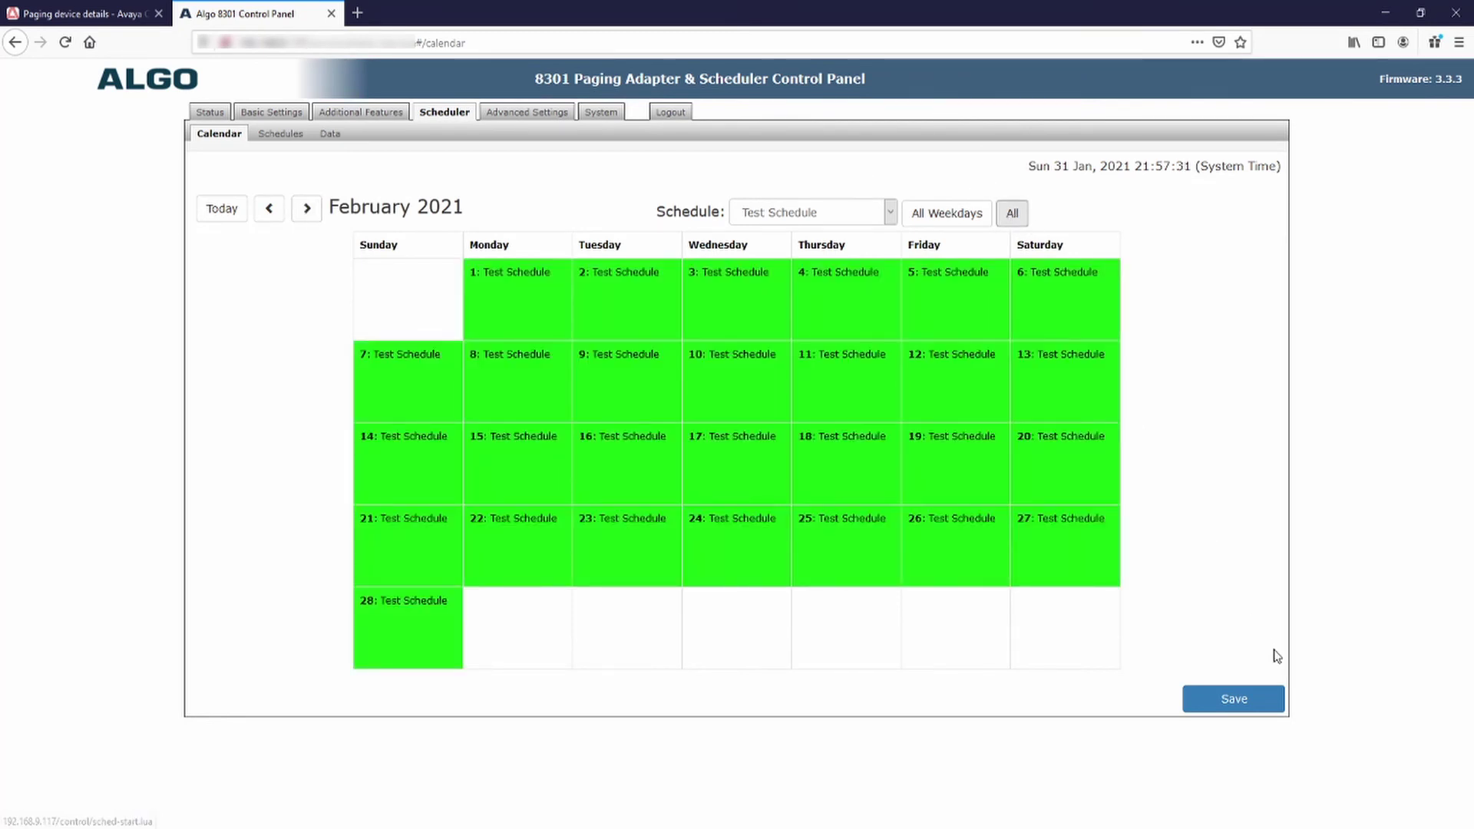
pyautogui.click(1231, 708)
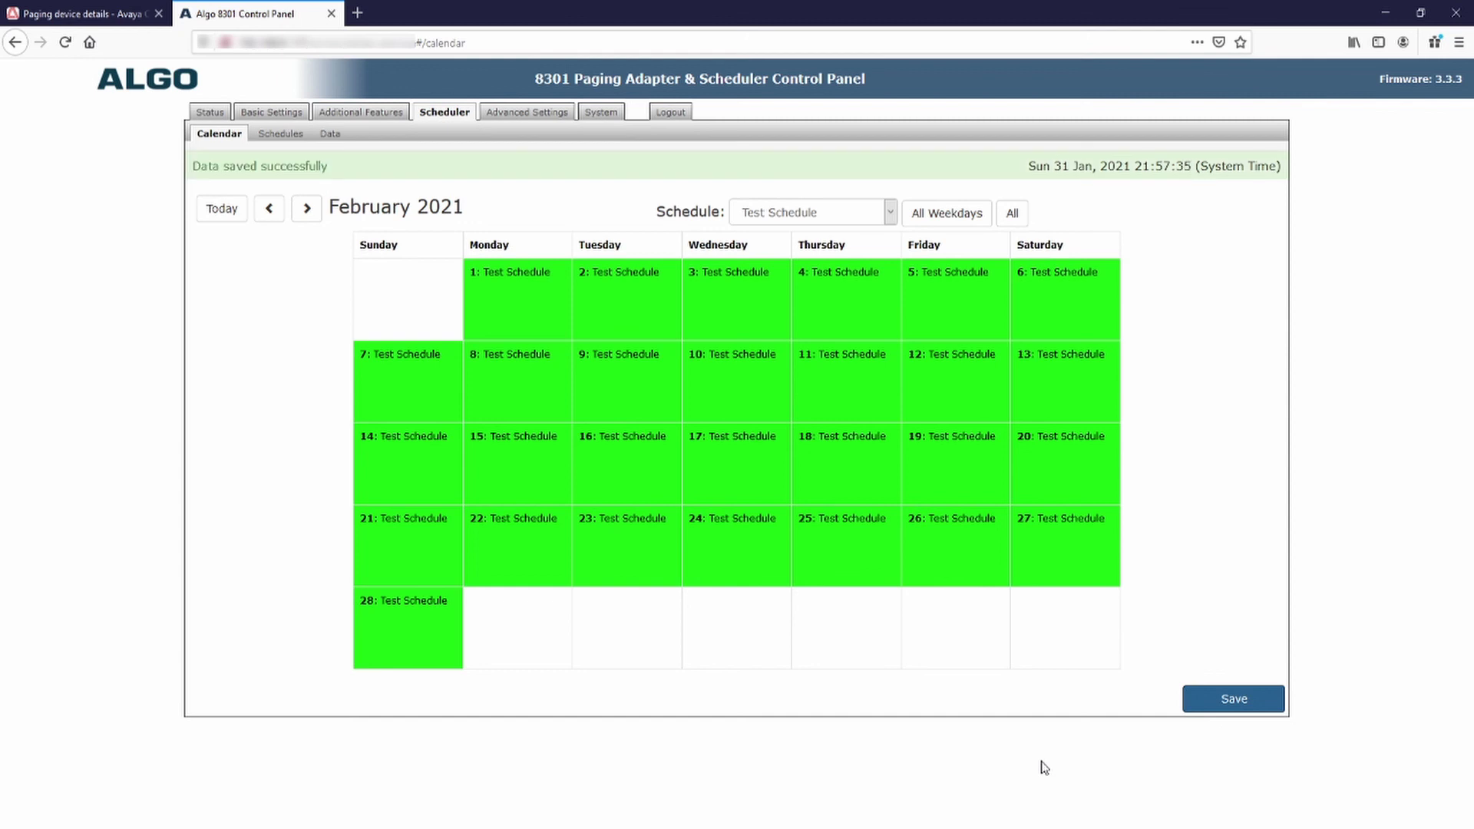